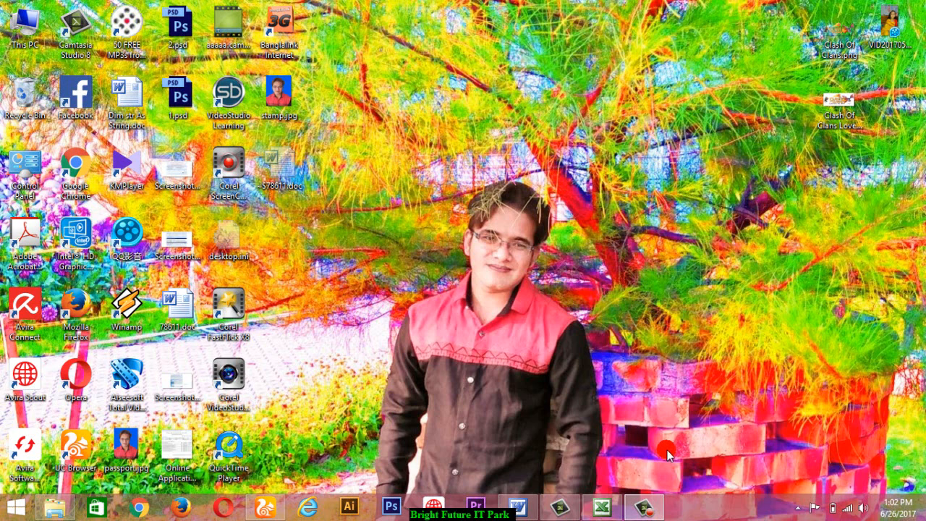
# Switch to How to Create Scenario.doc in Word and read the loan problem and its PMT formula example.
pyautogui.moveTo(635, 504)
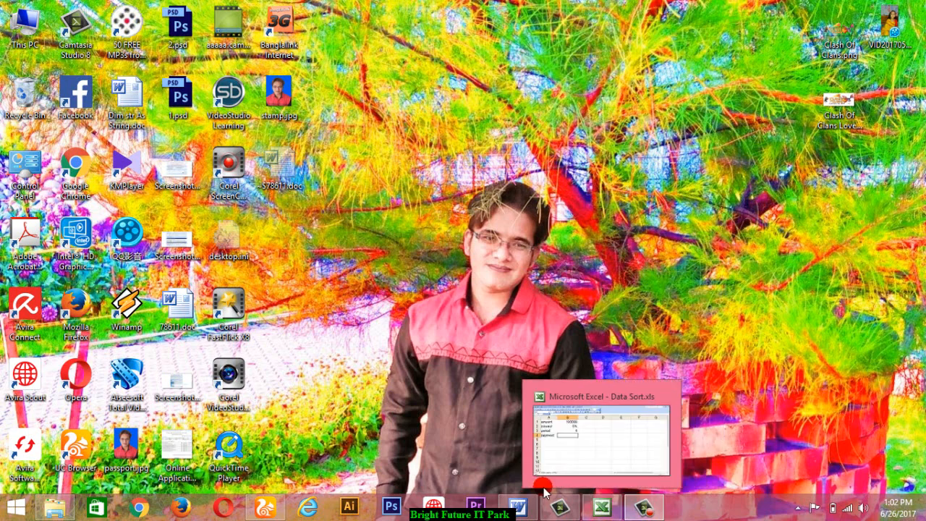
pyautogui.click(516, 510)
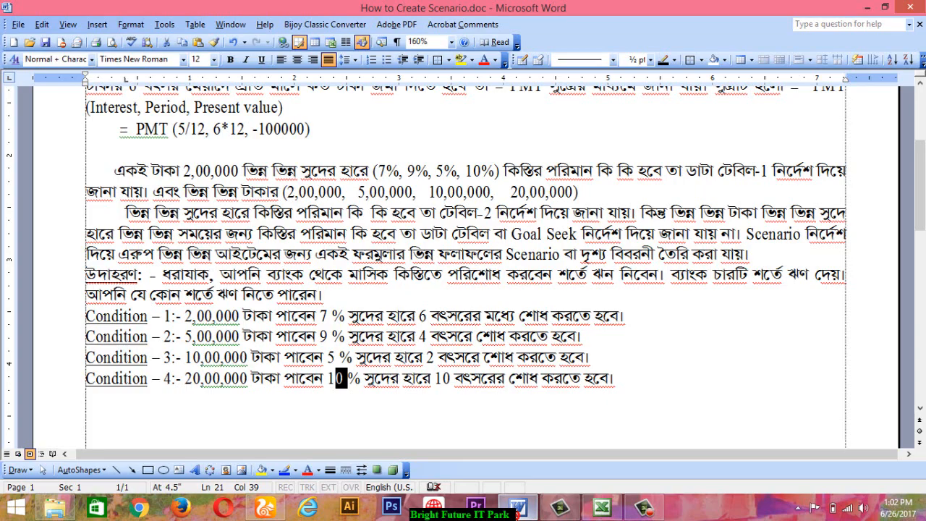
pyautogui.scroll(3, 302, 269)
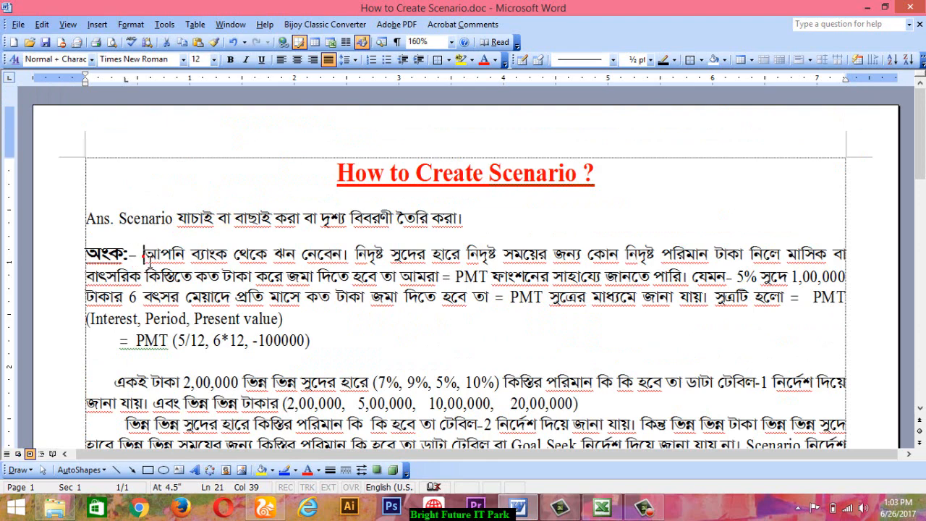
pyautogui.moveTo(145, 255); pyautogui.dragTo(776, 255)
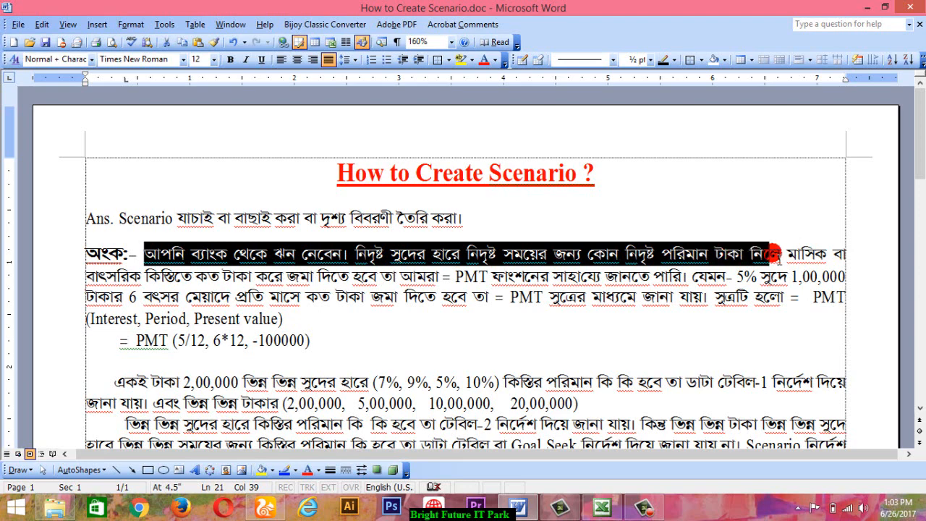
pyautogui.moveTo(774, 253); pyautogui.dragTo(312, 346)
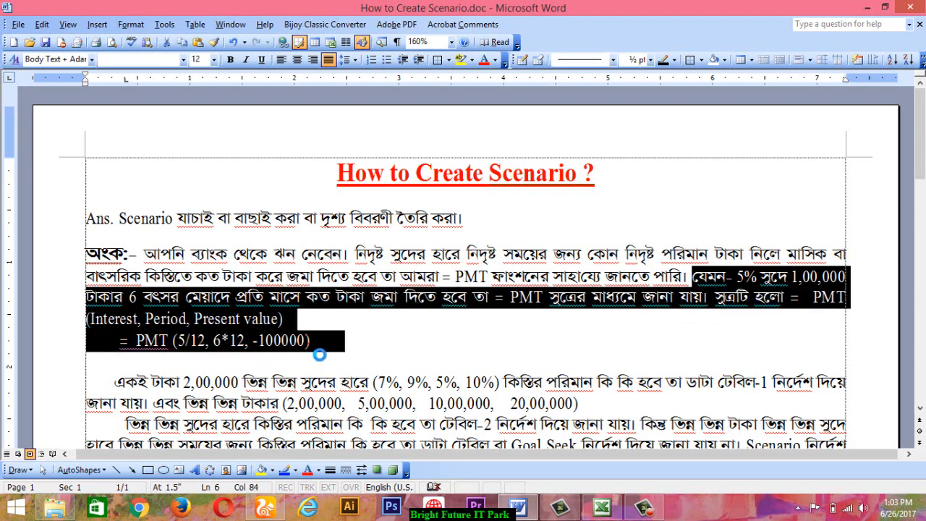
pyautogui.click(313, 346)
# Switch to the Data Sort.xls workbook in Excel and review the loan amount, interest and period cells.
pyautogui.click(602, 510)
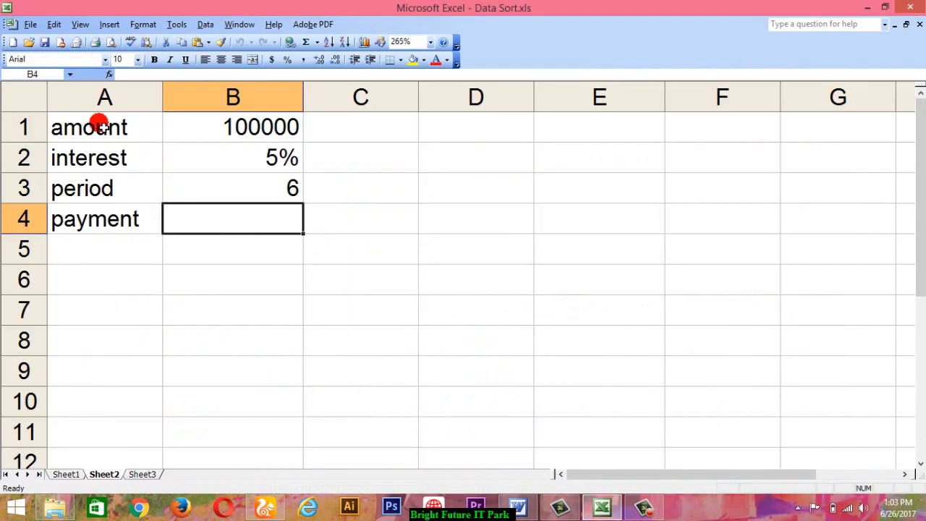
pyautogui.click(97, 124)
pyautogui.click(254, 139)
pyautogui.moveTo(252, 121); pyautogui.dragTo(252, 141)
pyautogui.click(259, 158)
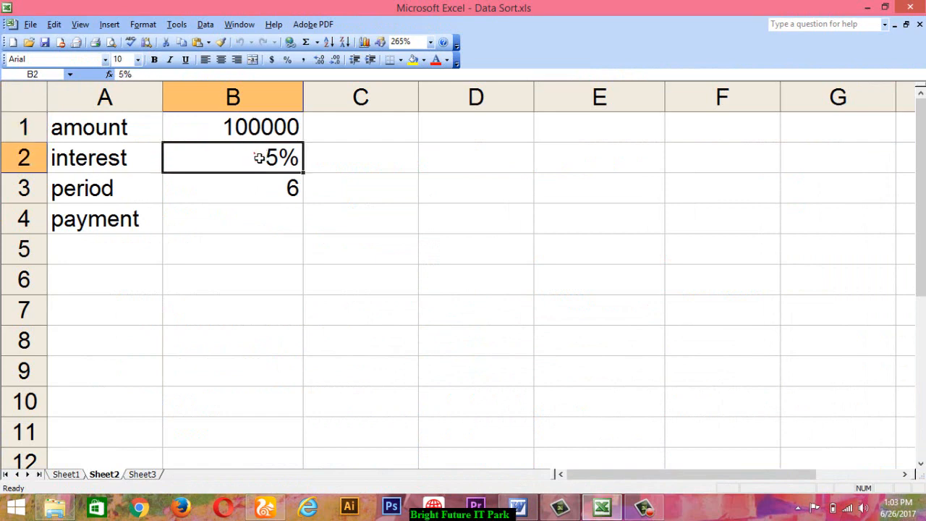
pyautogui.click(256, 196)
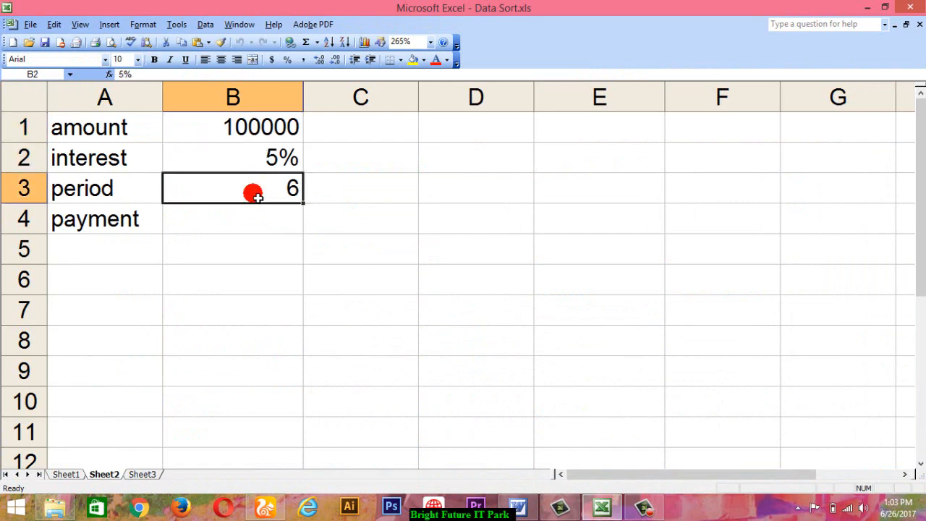
# Calculate the monthly payment in B4 with the formula =PMT(B2/12,B3*12,-B1).
pyautogui.click(268, 215)
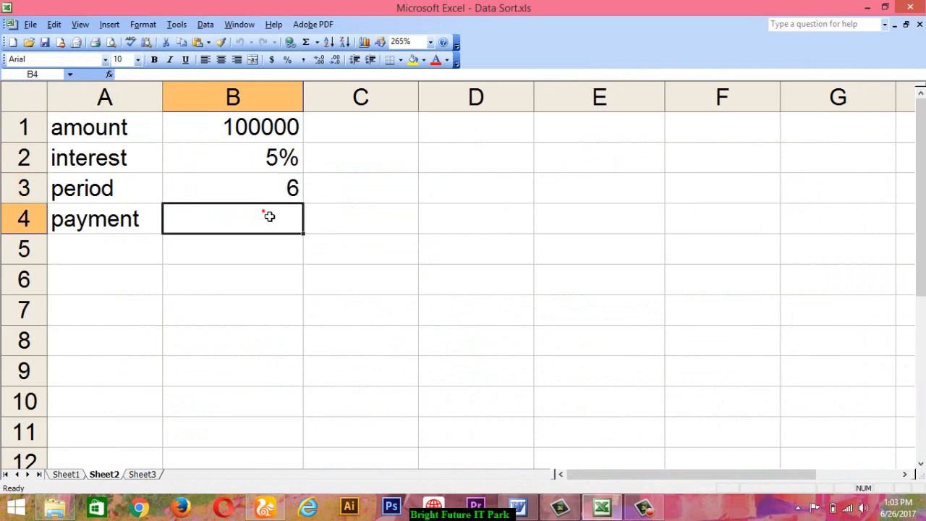
pyautogui.write('=')
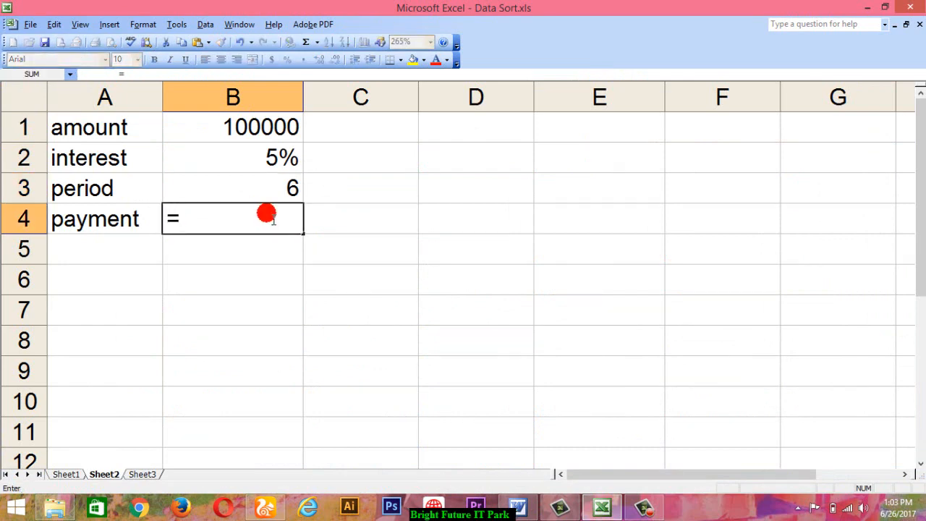
pyautogui.write('pmt')
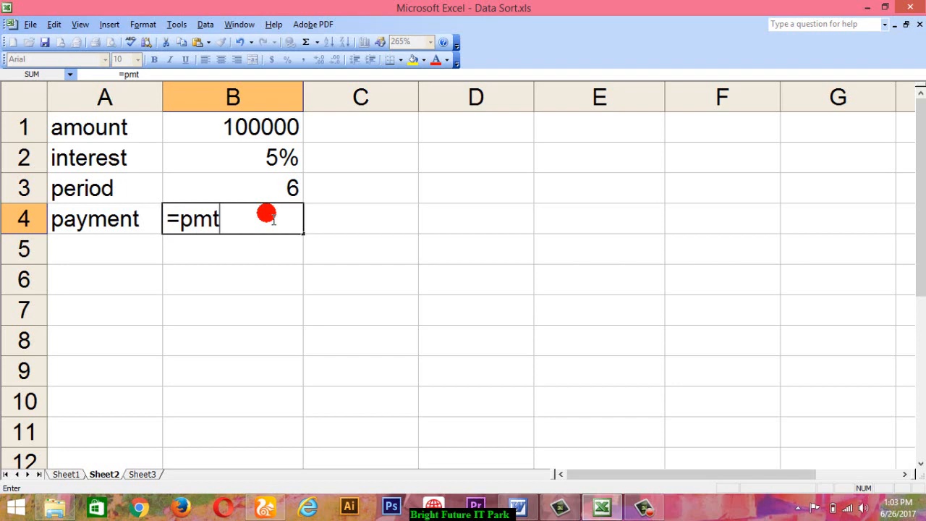
pyautogui.write('(')
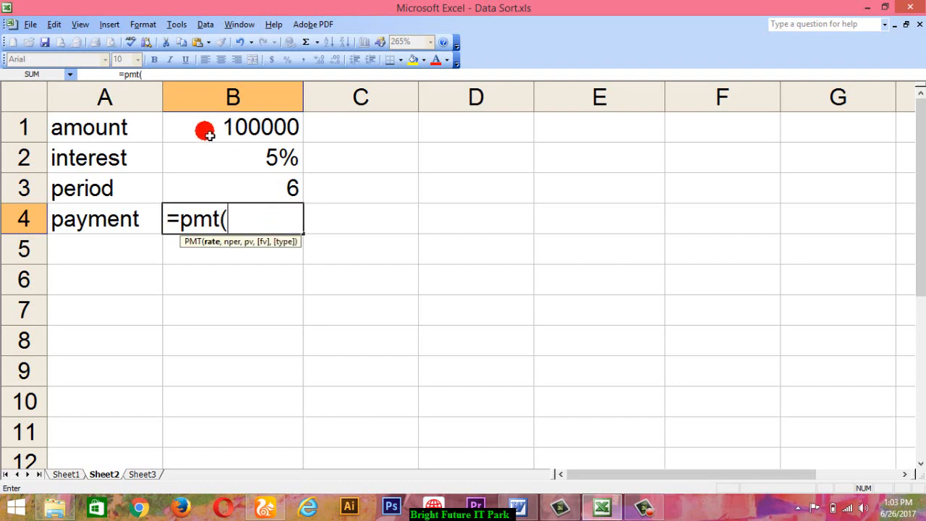
pyautogui.click(265, 160)
pyautogui.write('/')
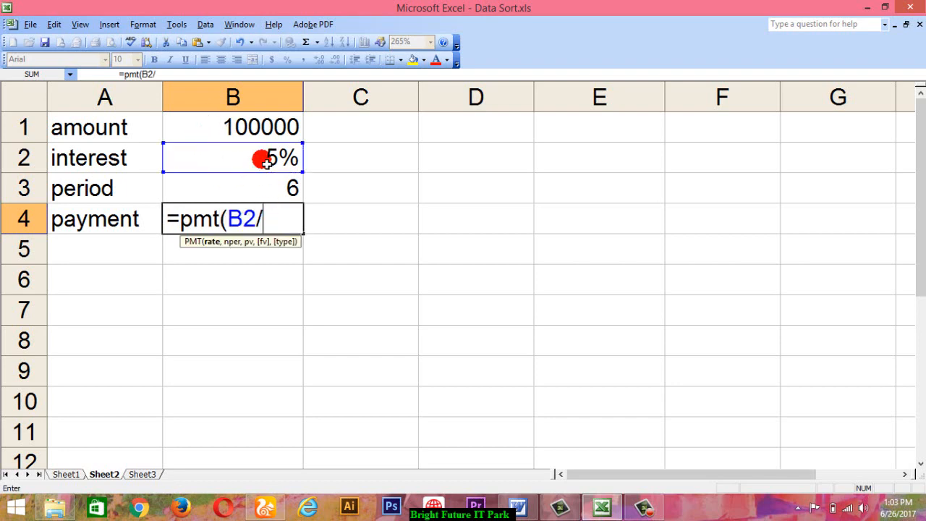
pyautogui.write('12,')
pyautogui.click(274, 187)
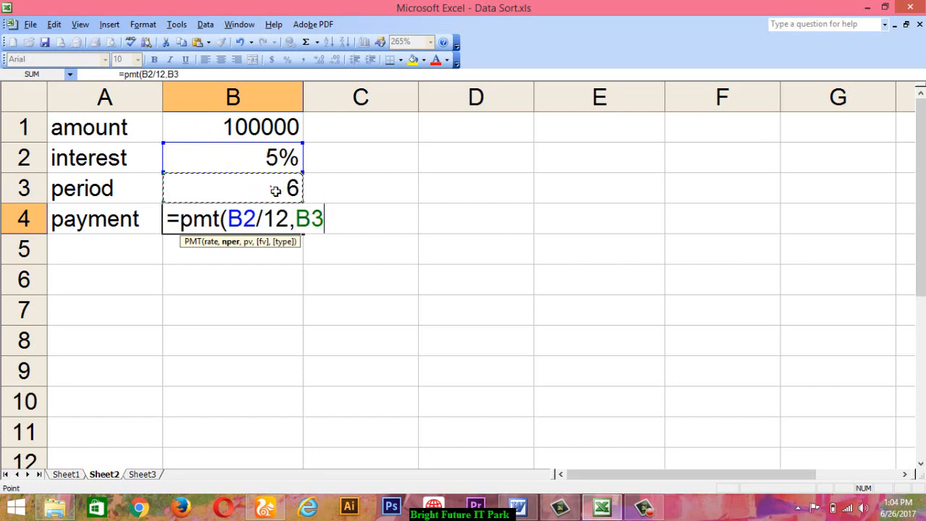
pyautogui.write('*12,-')
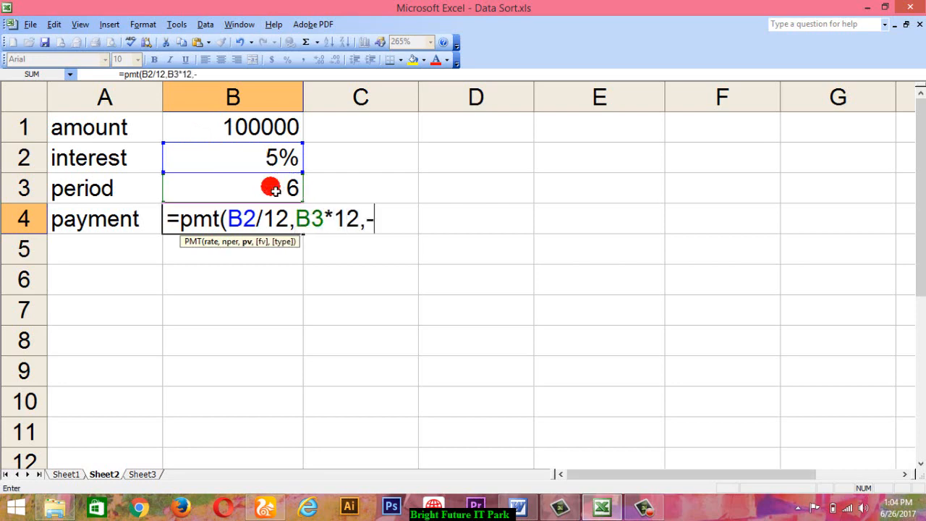
pyautogui.click(274, 128)
pyautogui.write(')')
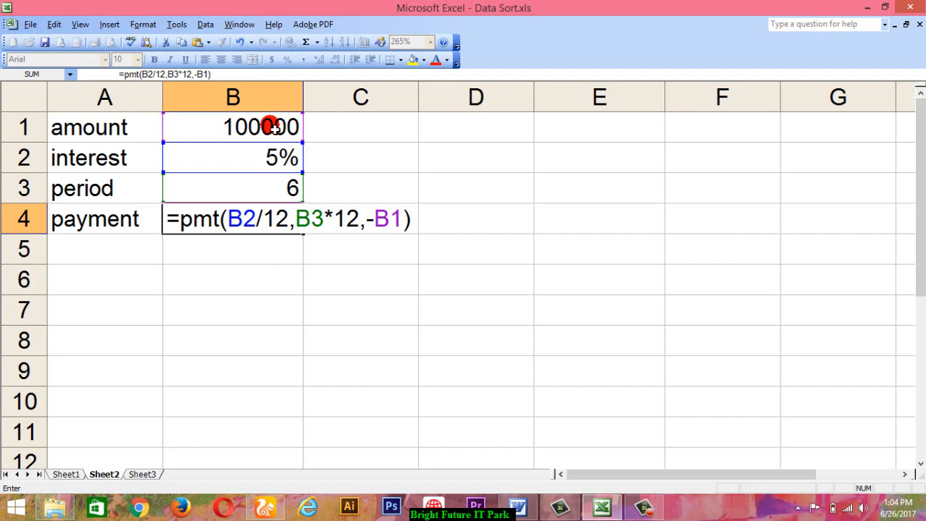
pyautogui.press('Return')
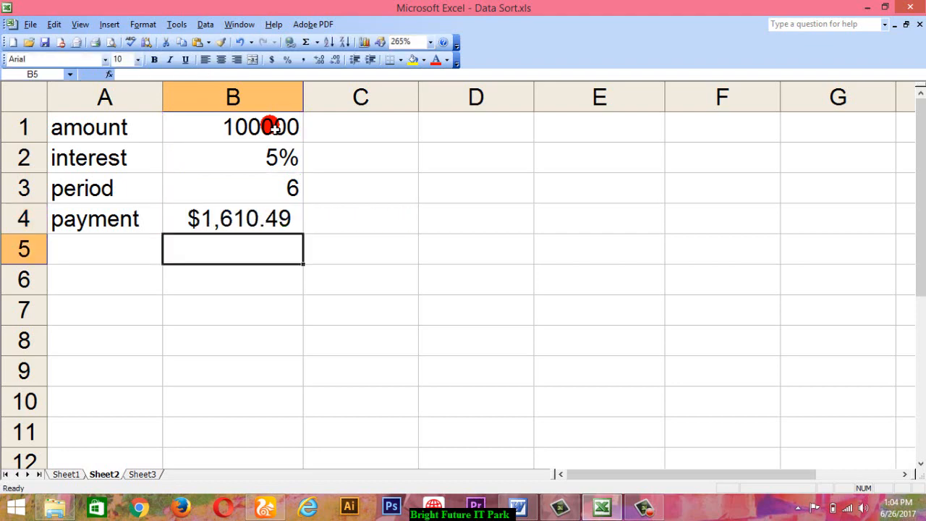
# Review the payment formula in B4 together with the amount, interest and period cells it uses.
pyautogui.click(243, 214)
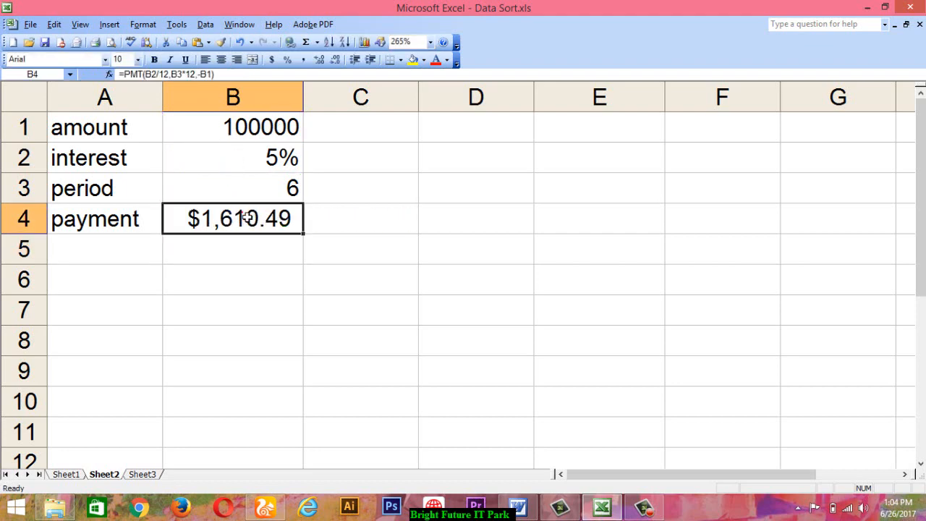
pyautogui.click(266, 135)
pyautogui.click(268, 159)
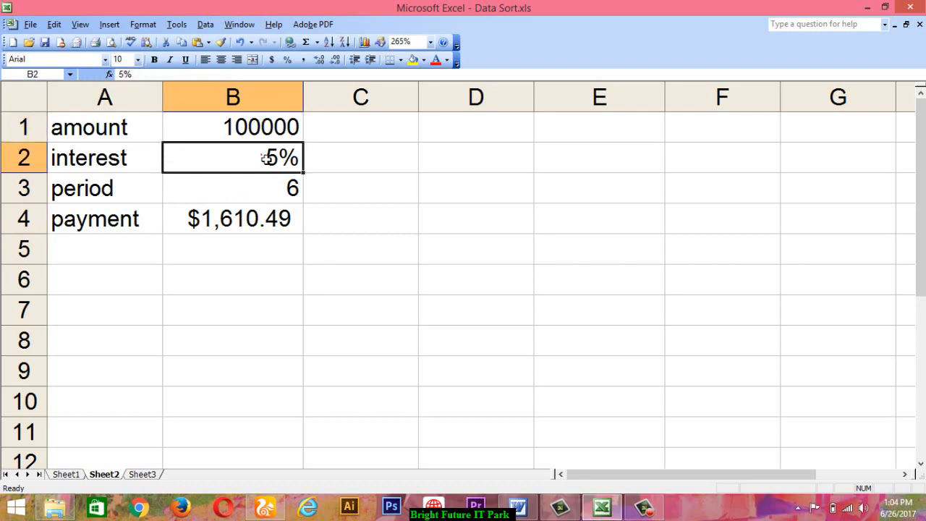
pyautogui.click(255, 192)
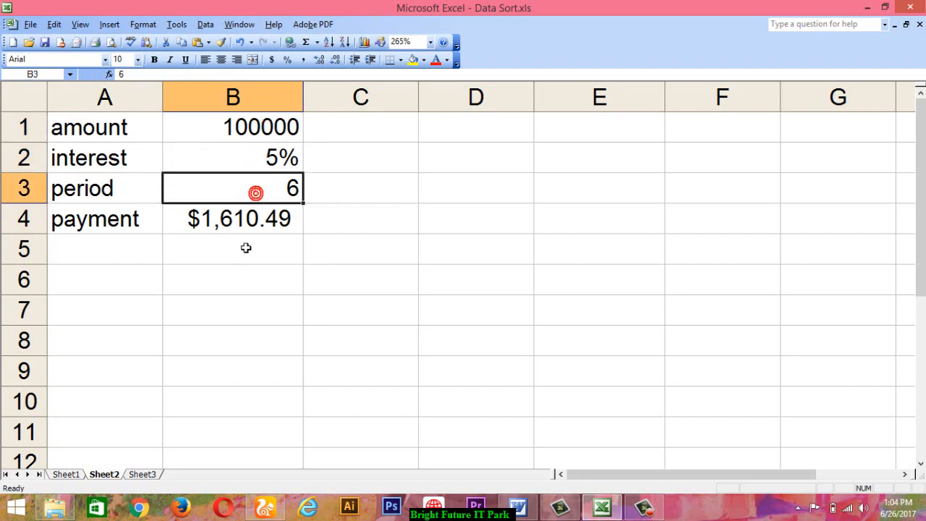
pyautogui.click(248, 213)
pyautogui.click(262, 177)
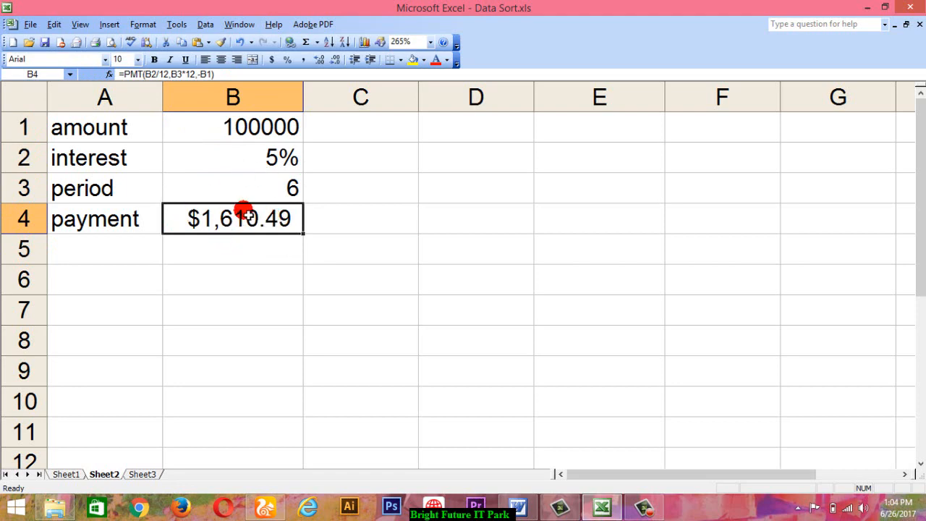
# Set the interest rate in B2 to 7% to recalculate the payment.
pyautogui.click(252, 158)
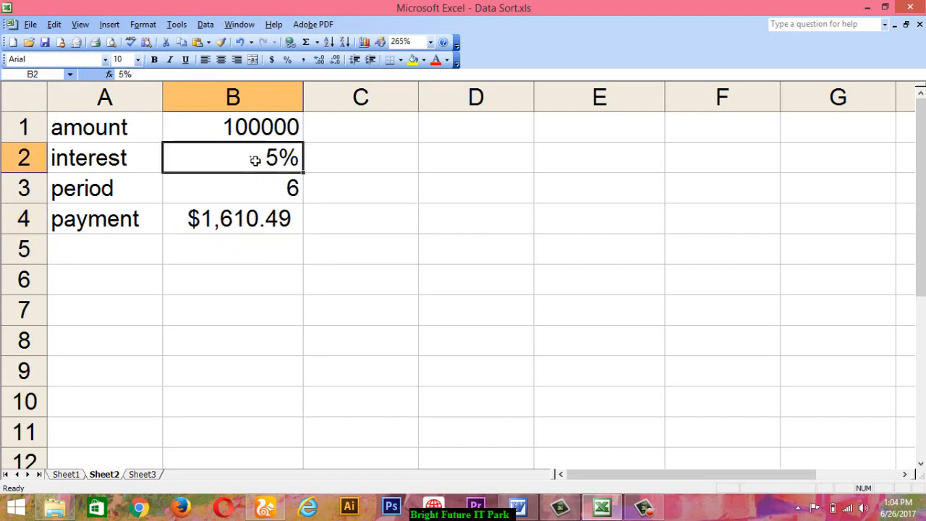
pyautogui.doubleClick(278, 160)
pyautogui.press('BackSpace')
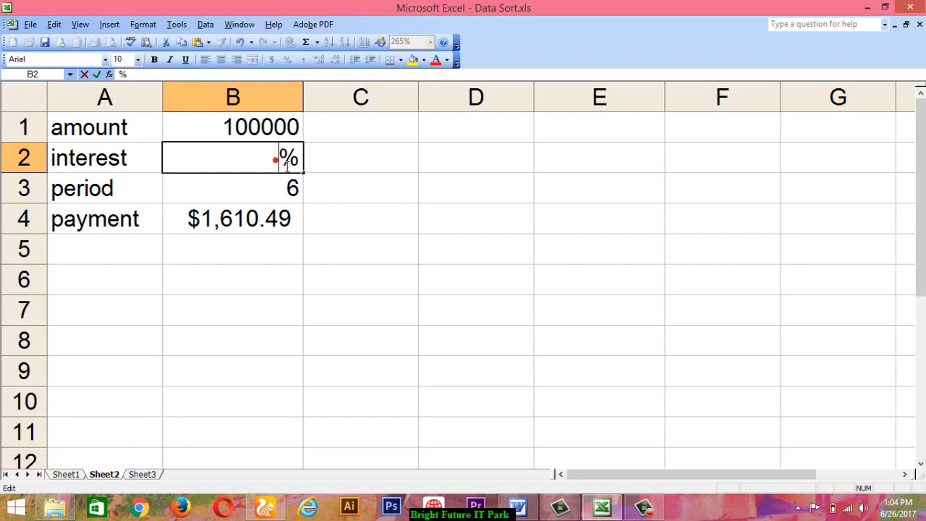
pyautogui.write('7')
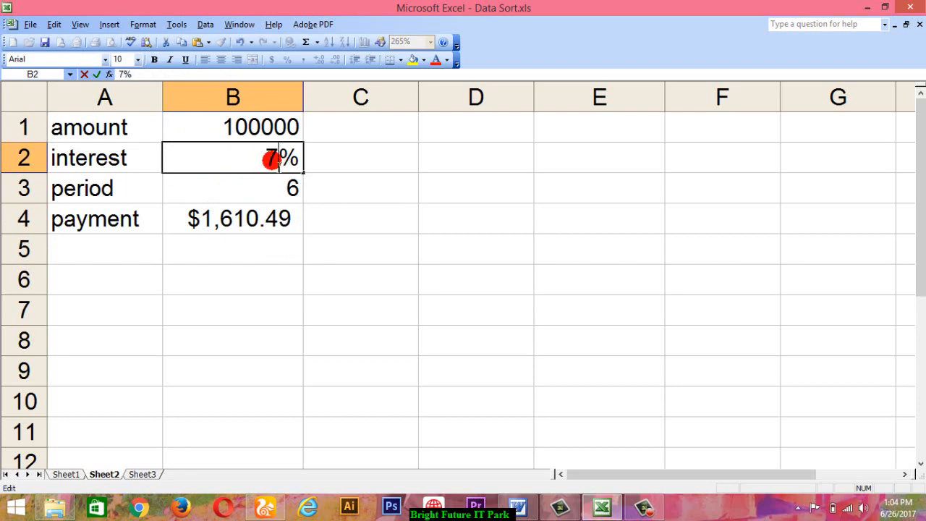
pyautogui.click(254, 220)
# Set the interest rate in B2 back to 5%.
pyautogui.click(279, 160)
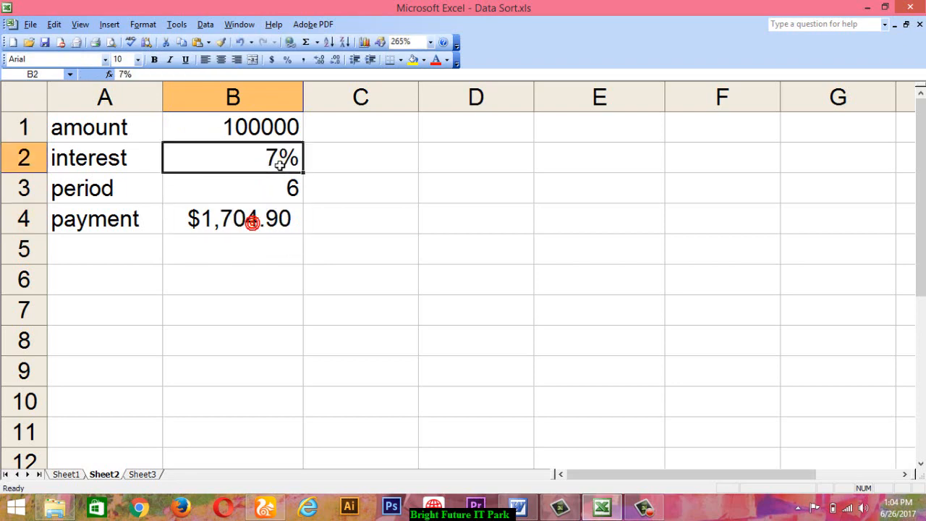
pyautogui.click(279, 164)
pyautogui.click(278, 162)
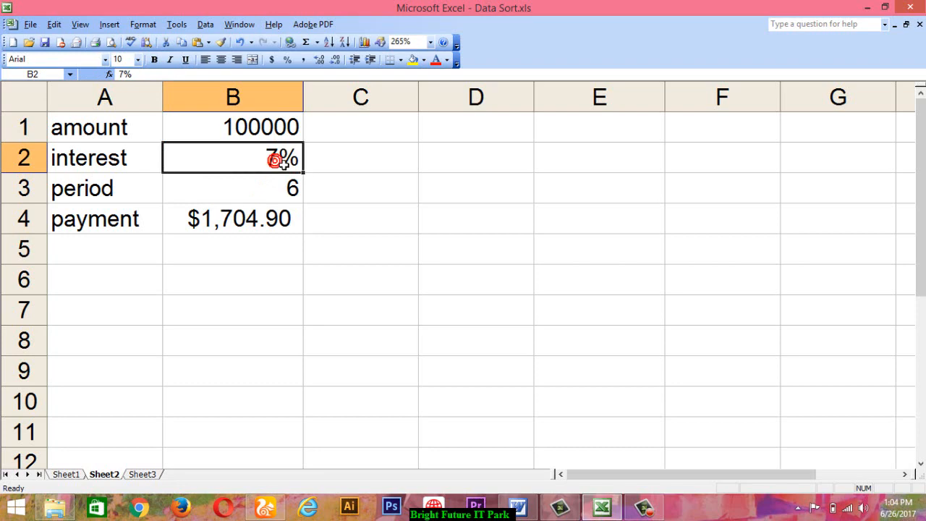
pyautogui.click(279, 164)
pyautogui.click(280, 165)
pyautogui.doubleClick(239, 126)
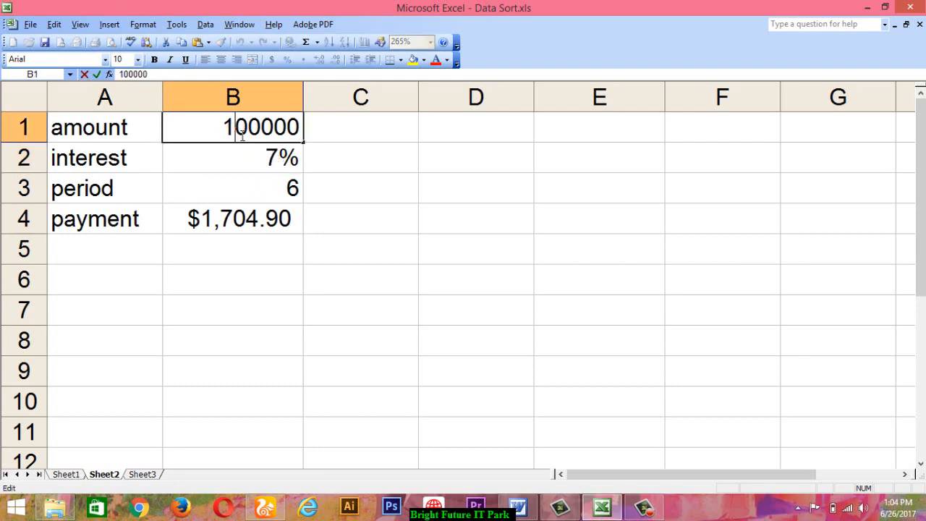
pyautogui.click(272, 165)
pyautogui.doubleClick(279, 162)
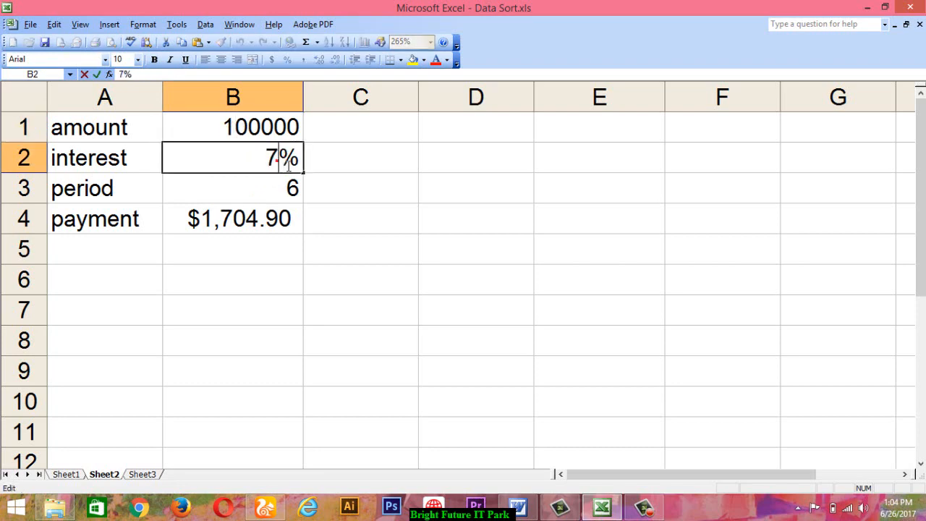
pyautogui.press('BackSpace')
pyautogui.write('5')
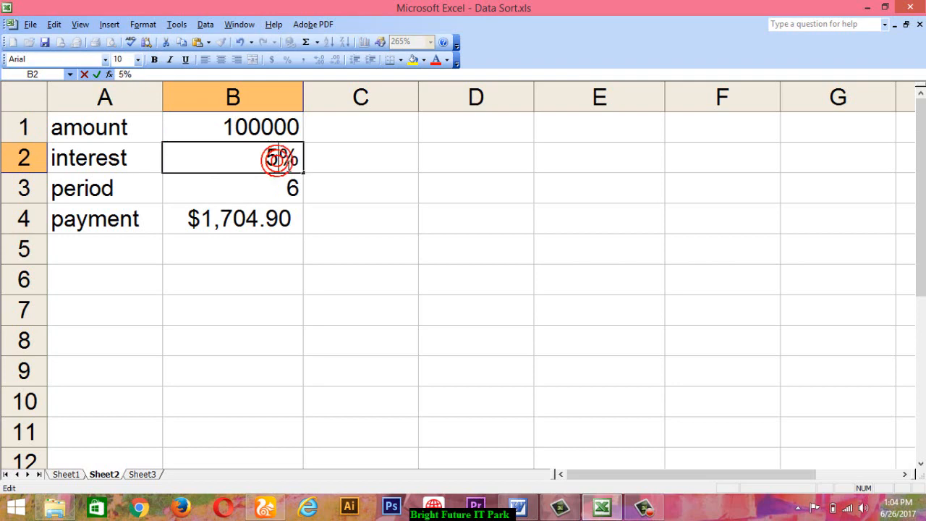
# Set the loan amount in B1 to 200000 and check the payment in B4.
pyautogui.click(246, 132)
pyautogui.doubleClick(246, 132)
pyautogui.press('BackSpace')
pyautogui.write('2')
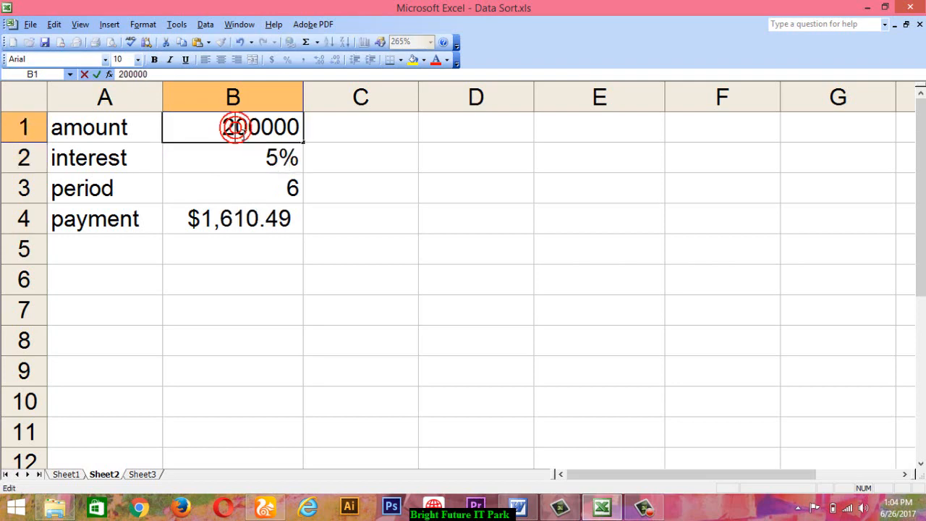
pyautogui.click(247, 211)
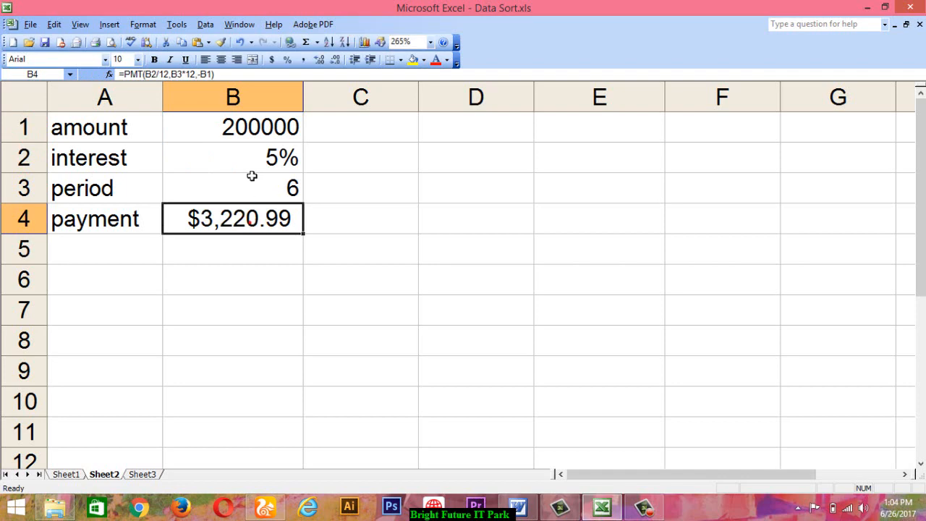
# Set the period in B3 to 8 and check the payment in B4.
pyautogui.doubleClick(237, 128)
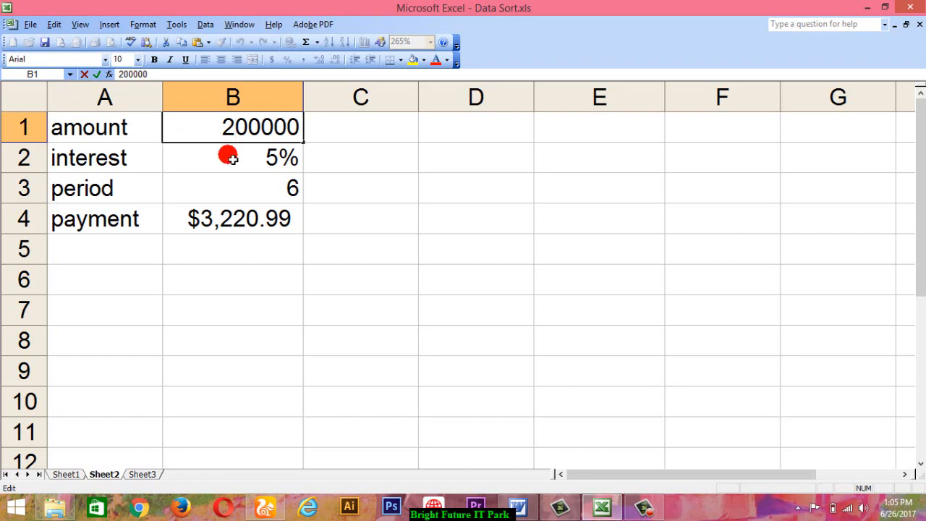
pyautogui.click(285, 201)
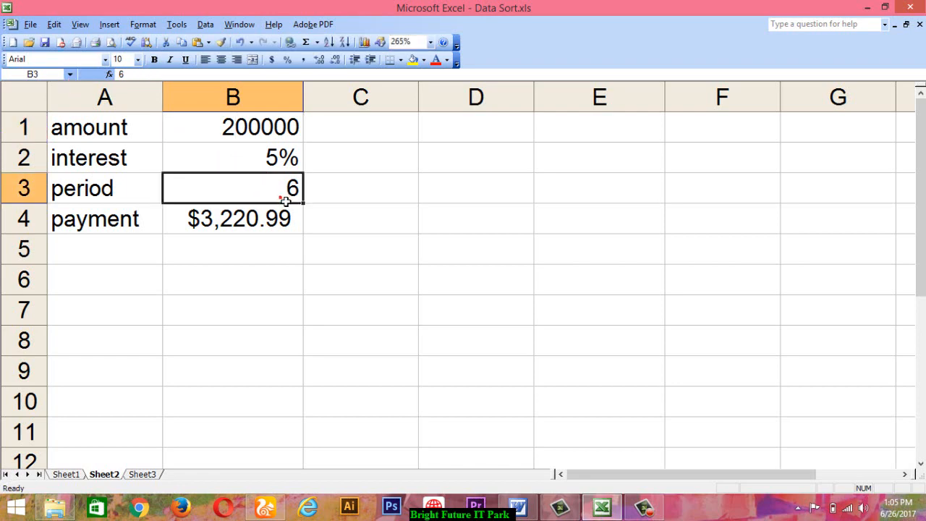
pyautogui.write('8')
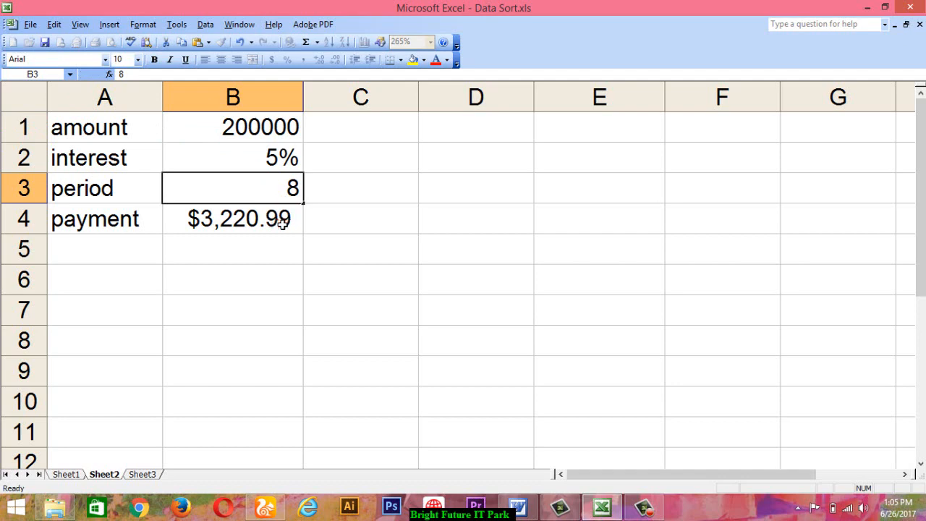
pyautogui.click(282, 223)
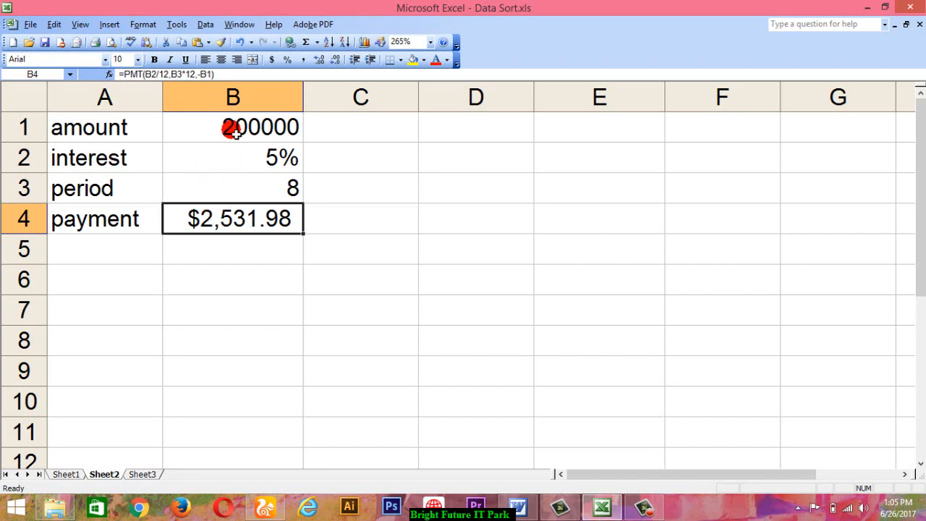
# Set the period in B3 to 6 and check the recalculated payment in B4.
pyautogui.click(256, 192)
pyautogui.write('6')
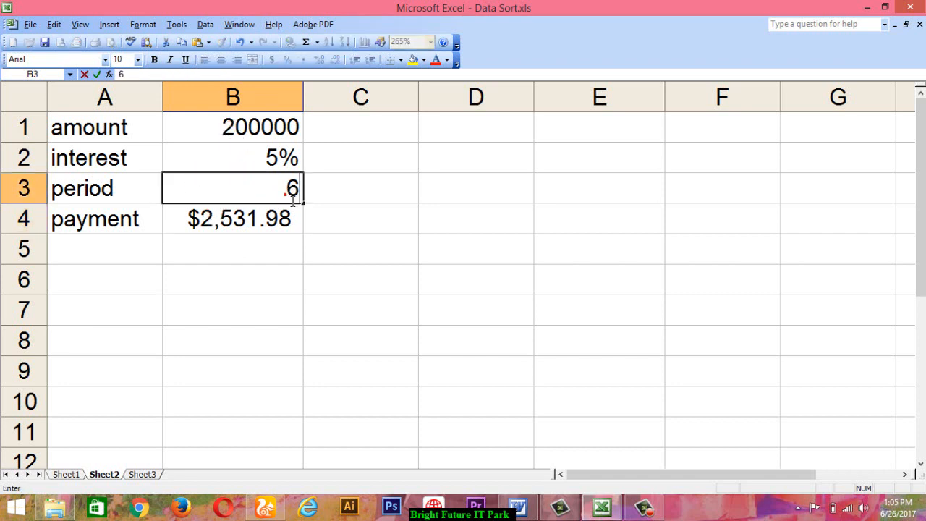
pyautogui.click(272, 215)
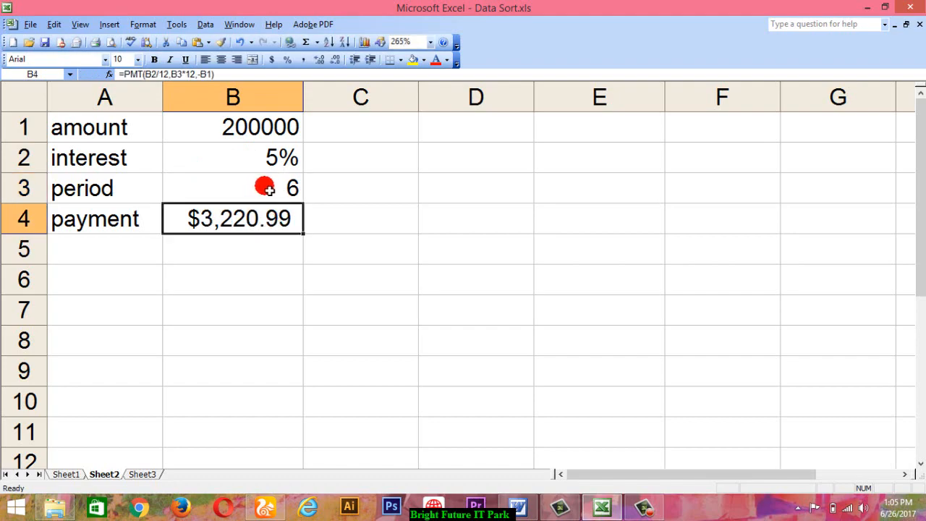
# Switch to the Word document and review the scenario explanation and the amount, interest rate and period of Conditions 1 to 4.
pyautogui.click(518, 507)
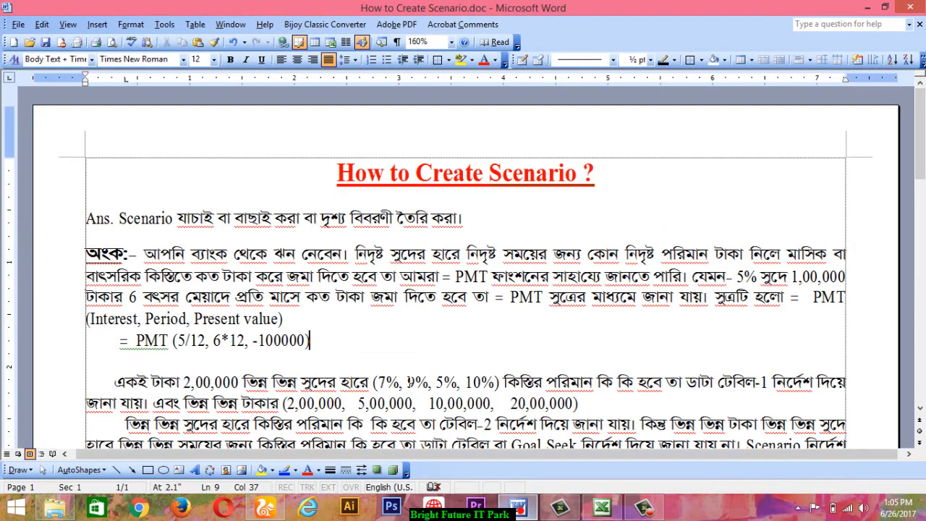
pyautogui.scroll(-1, 354, 346)
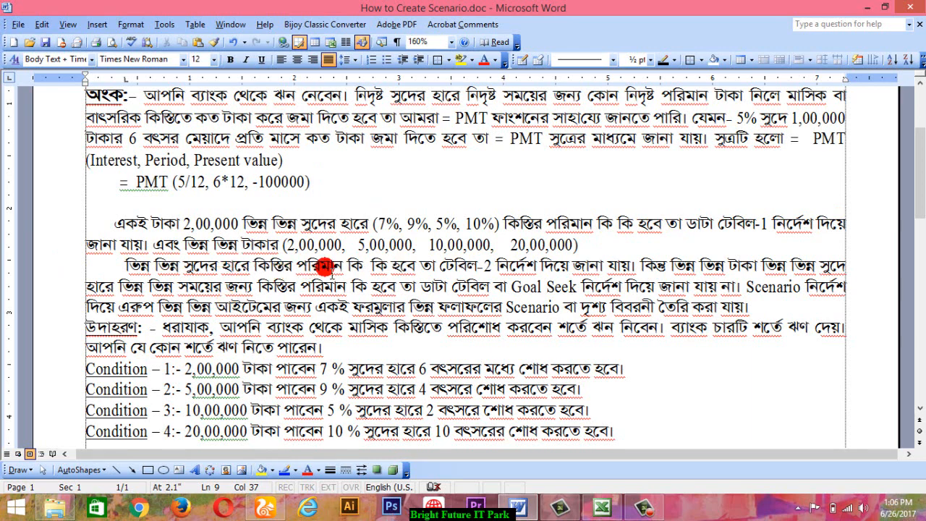
pyautogui.moveTo(331, 267); pyautogui.dragTo(748, 291)
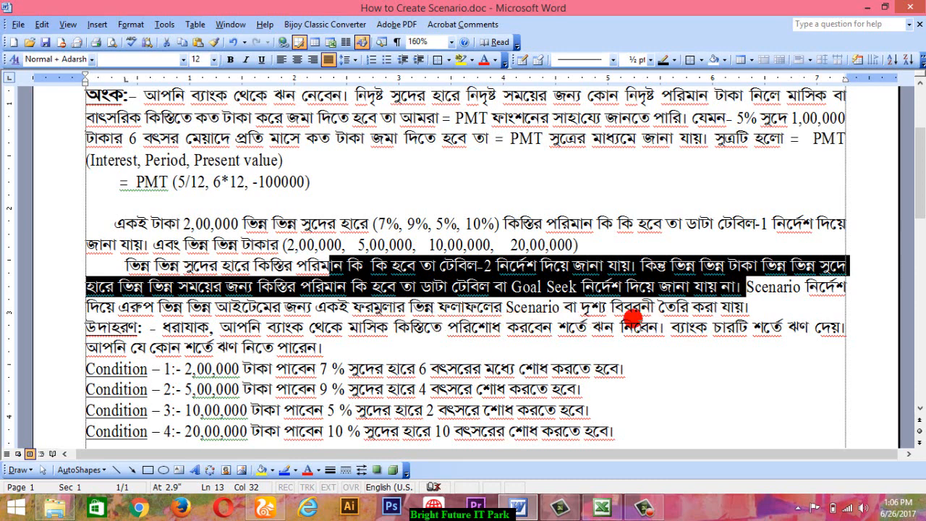
pyautogui.click(163, 327)
pyautogui.moveTo(171, 331); pyautogui.dragTo(334, 349)
pyautogui.moveTo(85, 369); pyautogui.dragTo(627, 372)
pyautogui.click(186, 368)
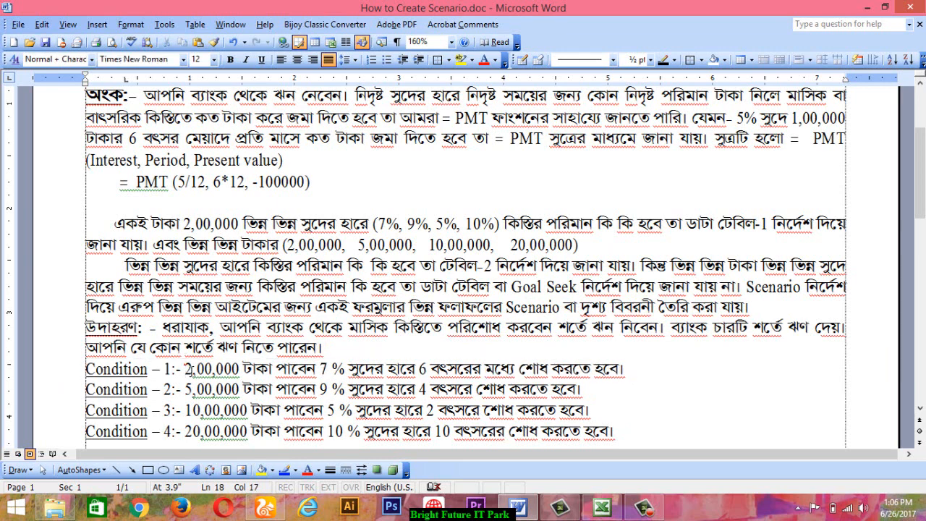
pyautogui.moveTo(186, 369); pyautogui.dragTo(431, 372)
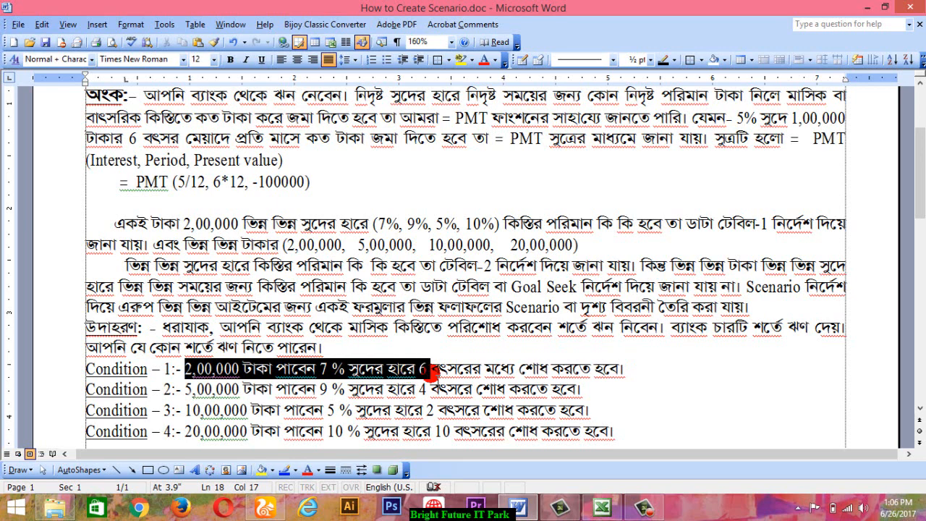
pyautogui.scroll(-3, 431, 372)
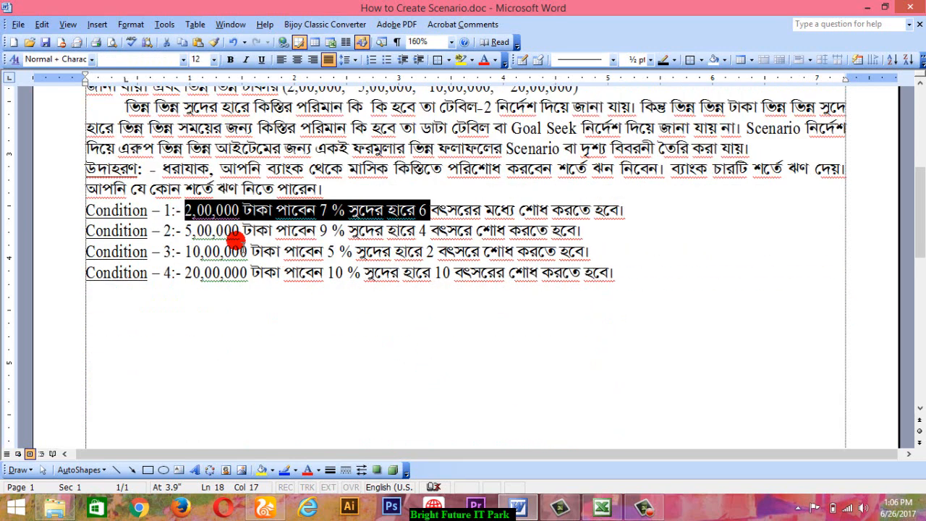
pyautogui.moveTo(186, 230); pyautogui.dragTo(438, 238)
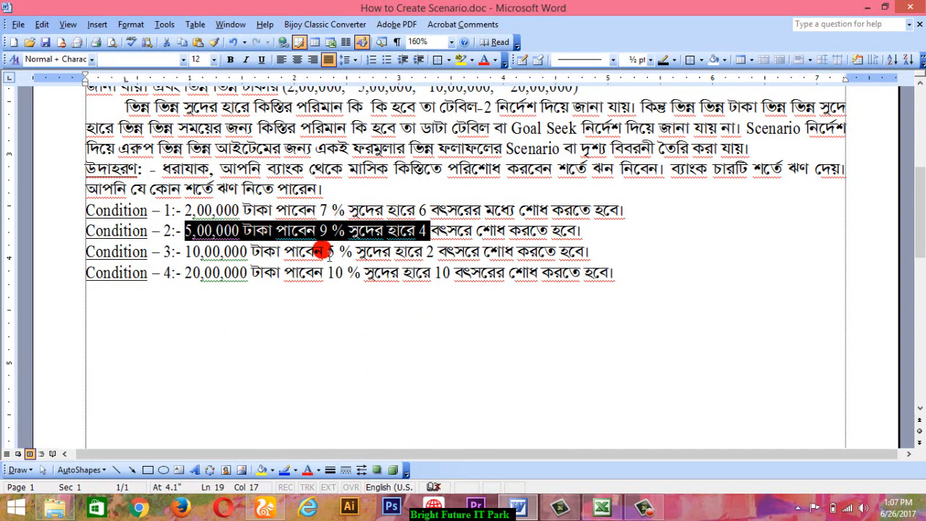
pyautogui.moveTo(181, 253); pyautogui.dragTo(450, 256)
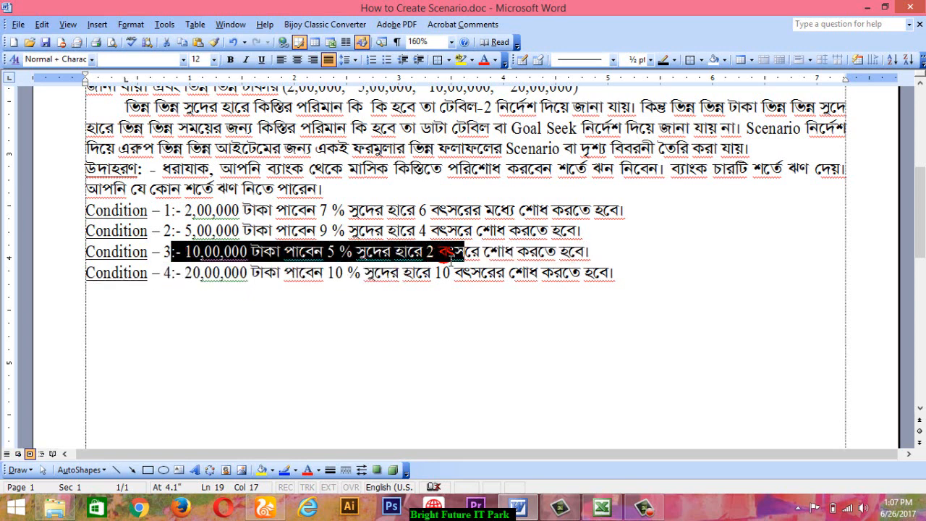
pyautogui.moveTo(175, 275)
pyautogui.mouseDown()
pyautogui.moveTo(246, 302)
pyautogui.moveTo(380, 277)
pyautogui.moveTo(472, 275)
pyautogui.mouseUp()
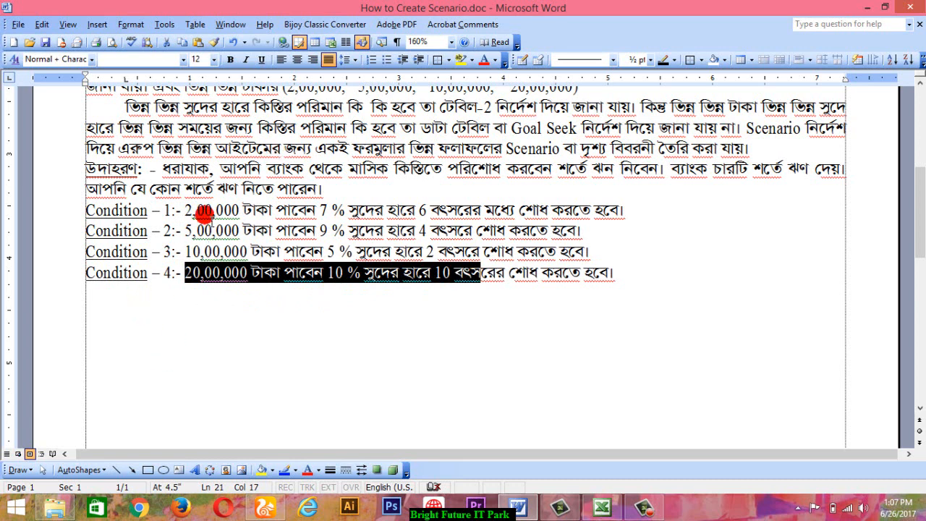
pyautogui.click(202, 210)
pyautogui.click(217, 265)
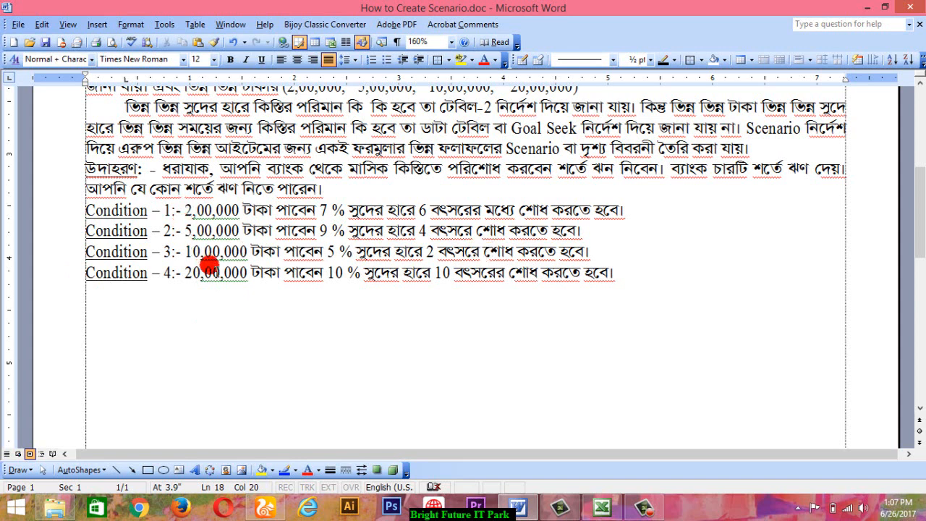
# Return to the Excel loan sheet and start a new scenario named "condition 1" in the Scenario Manager.
pyautogui.click(600, 512)
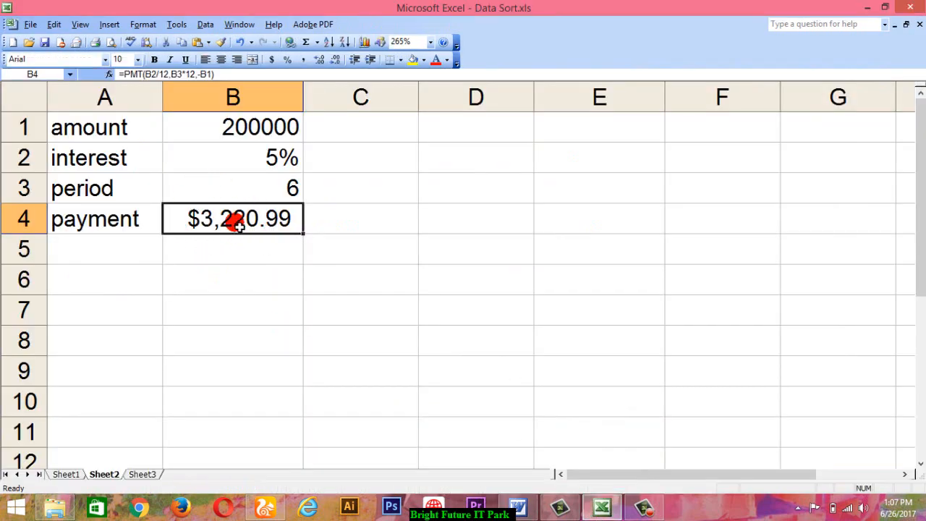
pyautogui.click(176, 23)
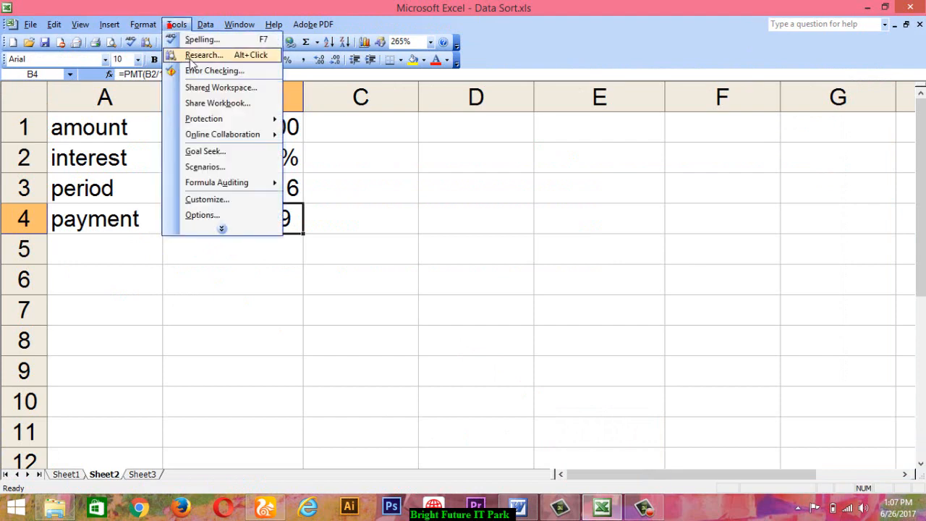
pyautogui.click(214, 166)
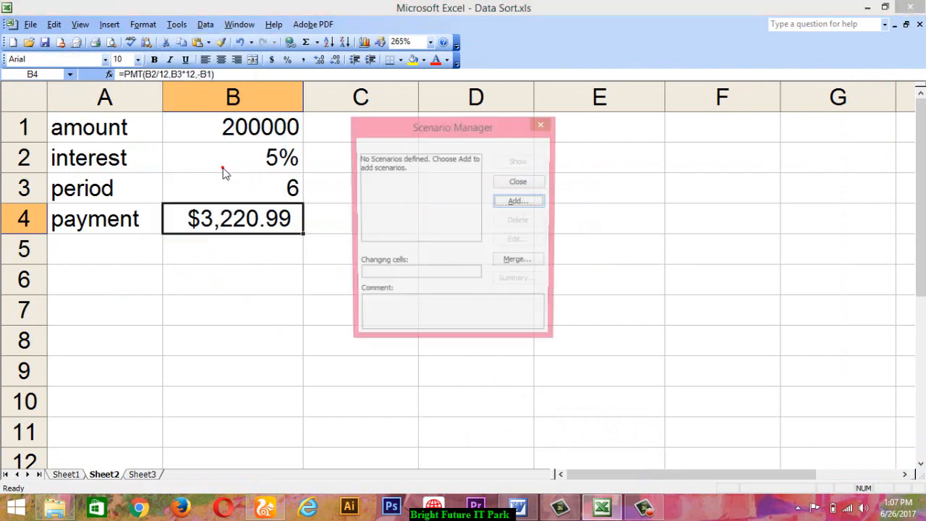
pyautogui.click(514, 204)
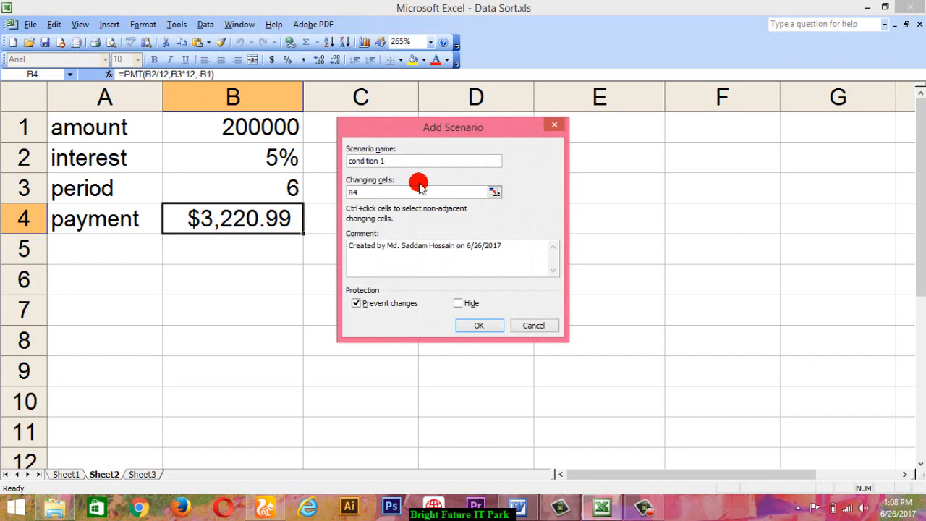
pyautogui.moveTo(374, 170); pyautogui.dragTo(386, 167)
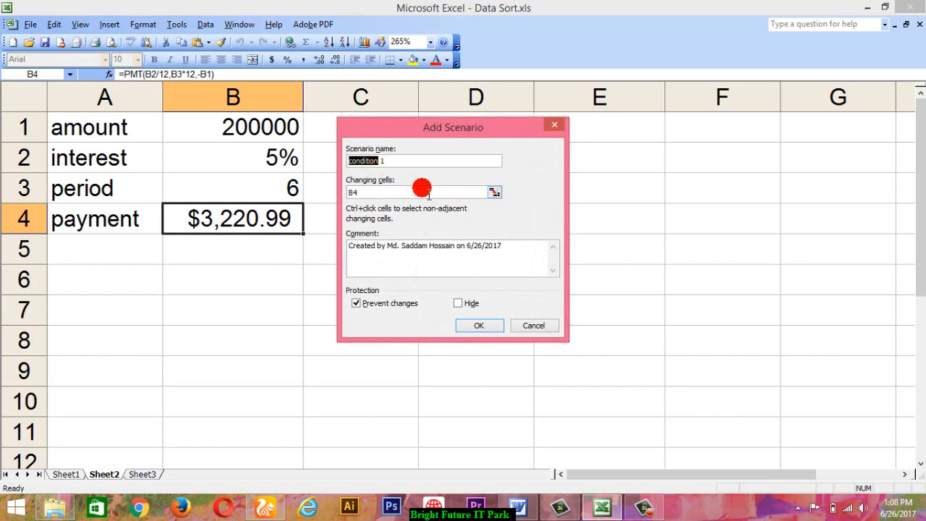
# Replace condition 1's changing cells with B1:B3, consulting the loan conditions in Word, and accept the scenario definition.
pyautogui.click(382, 193)
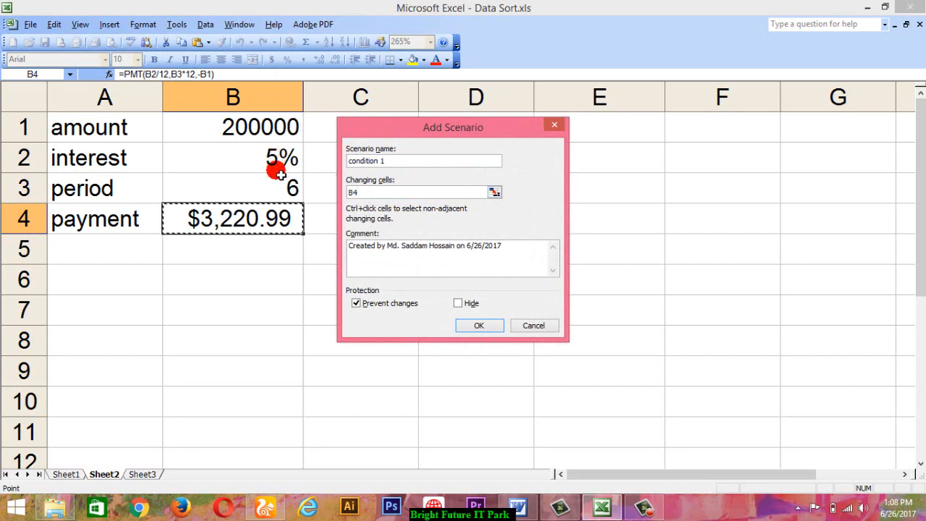
pyautogui.click(518, 507)
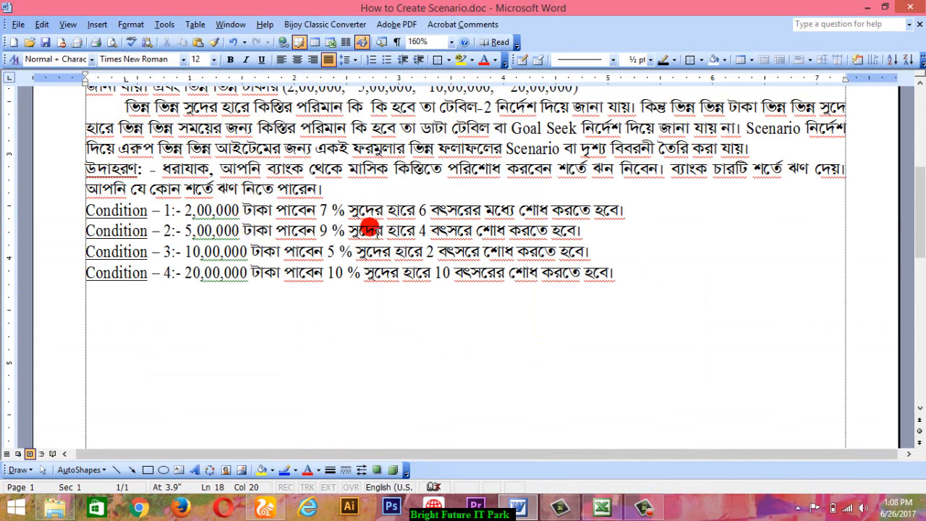
pyautogui.click(602, 508)
pyautogui.moveTo(374, 194); pyautogui.dragTo(338, 202)
pyautogui.press('BackSpace')
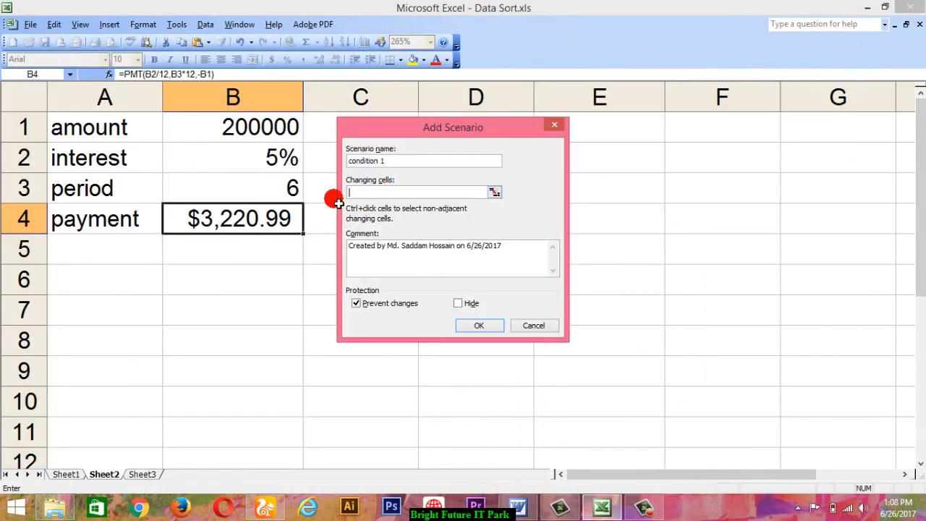
pyautogui.click(519, 508)
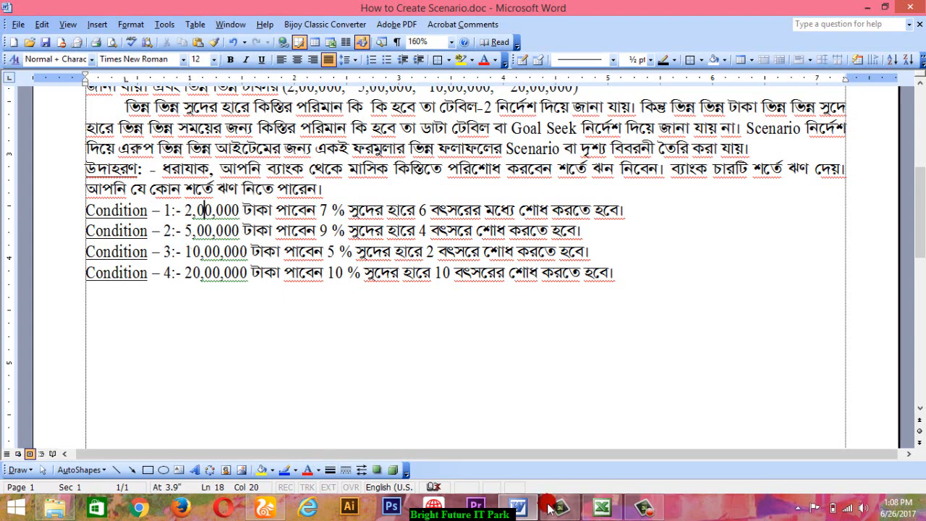
pyautogui.click(599, 508)
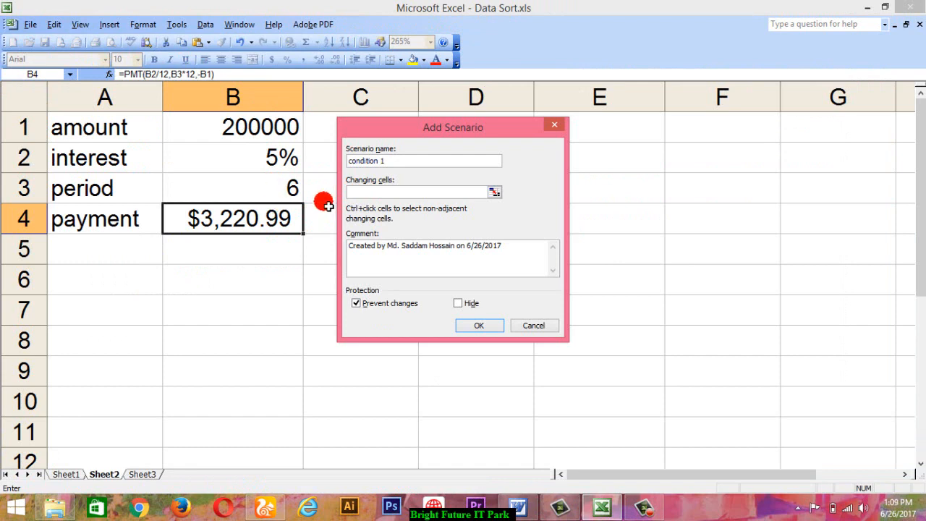
pyautogui.moveTo(260, 132); pyautogui.dragTo(268, 186)
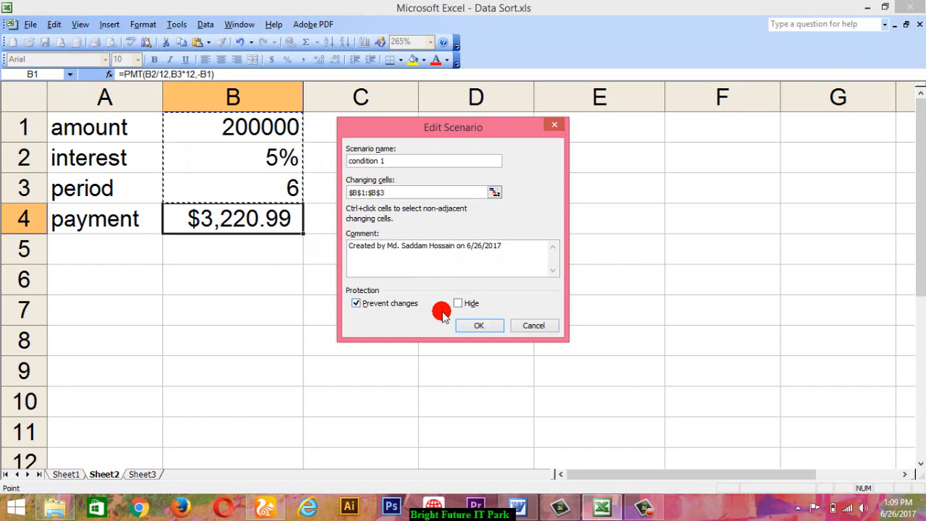
pyautogui.click(486, 327)
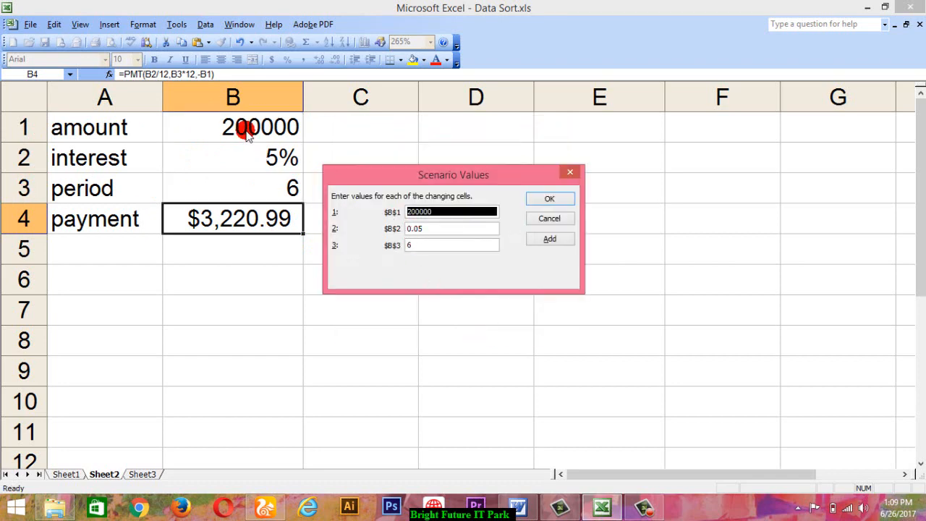
# Check Condition 1 in Word, set the scenario's interest value for B2 to 0.07, and store it while continuing to another scenario.
pyautogui.click(518, 507)
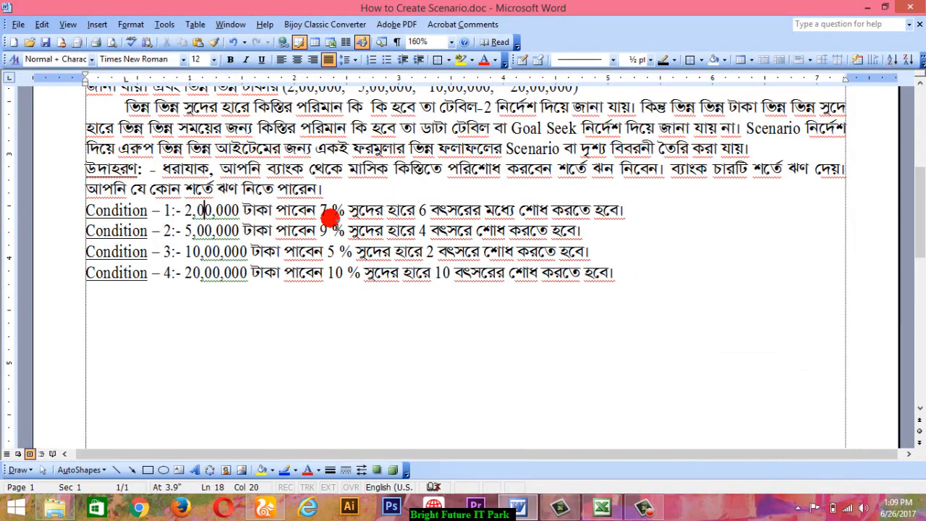
pyautogui.click(518, 506)
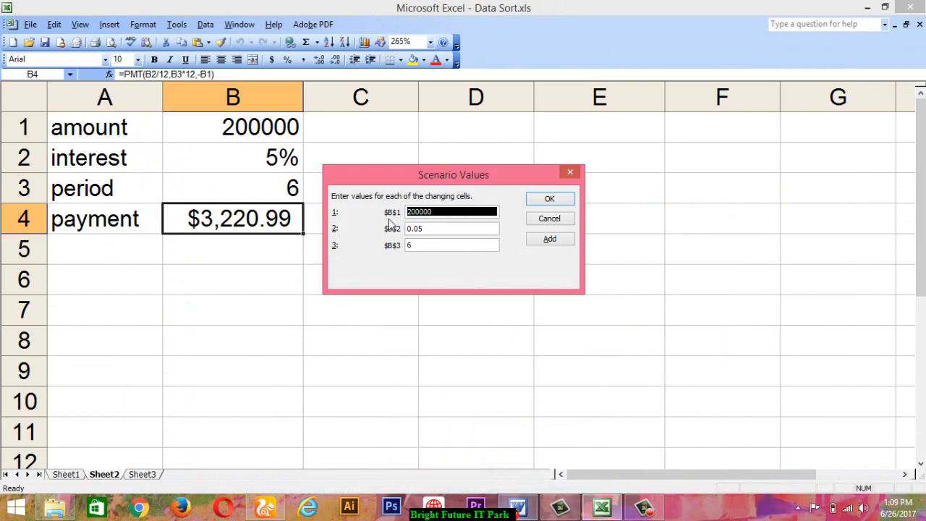
pyautogui.click(425, 229)
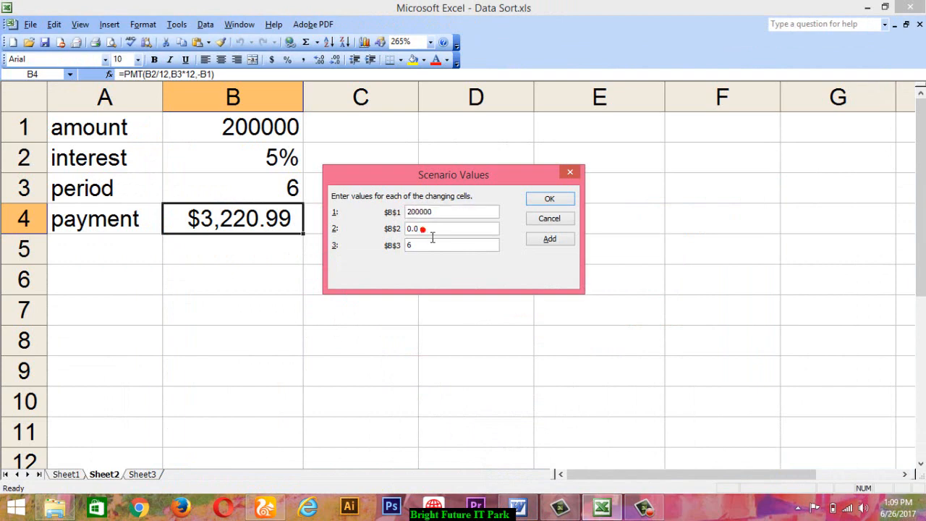
pyautogui.press('BackSpace')
pyautogui.write('7')
pyautogui.click(421, 248)
pyautogui.click(550, 239)
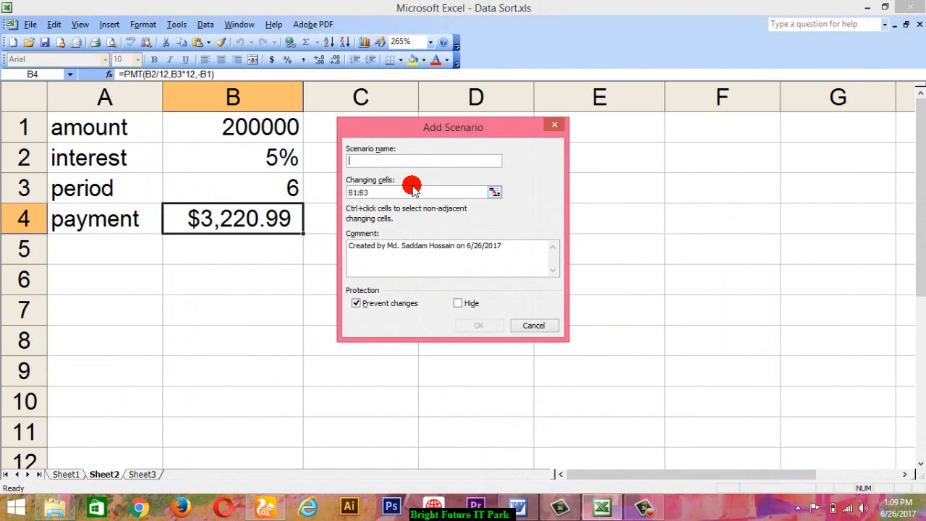
# Name the new scenario "condition 2" with B1:B3 as its changing cells and accept the definition.
pyautogui.write('condition 2')
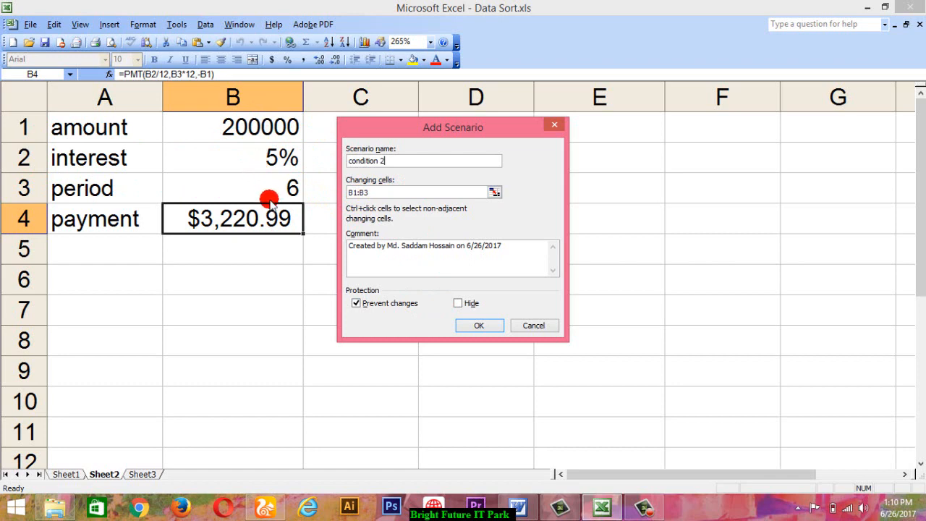
pyautogui.click(479, 327)
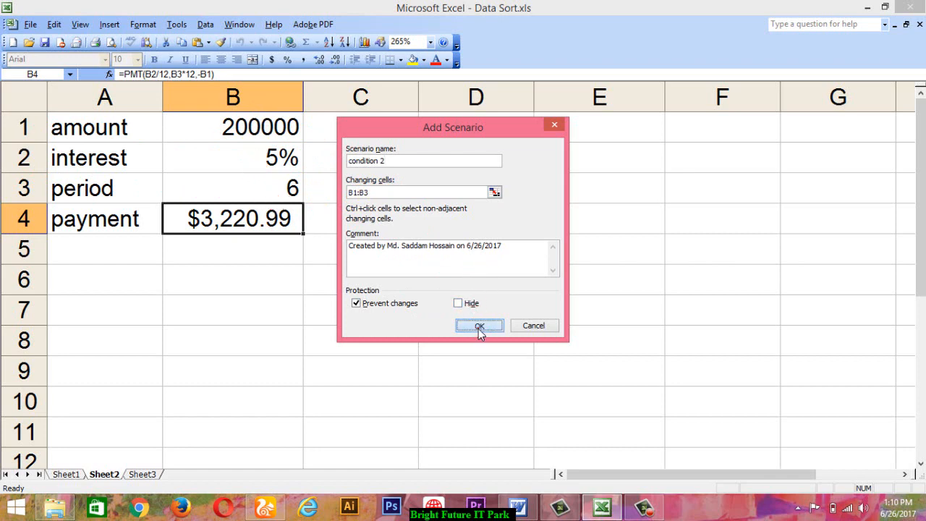
pyautogui.click(437, 194)
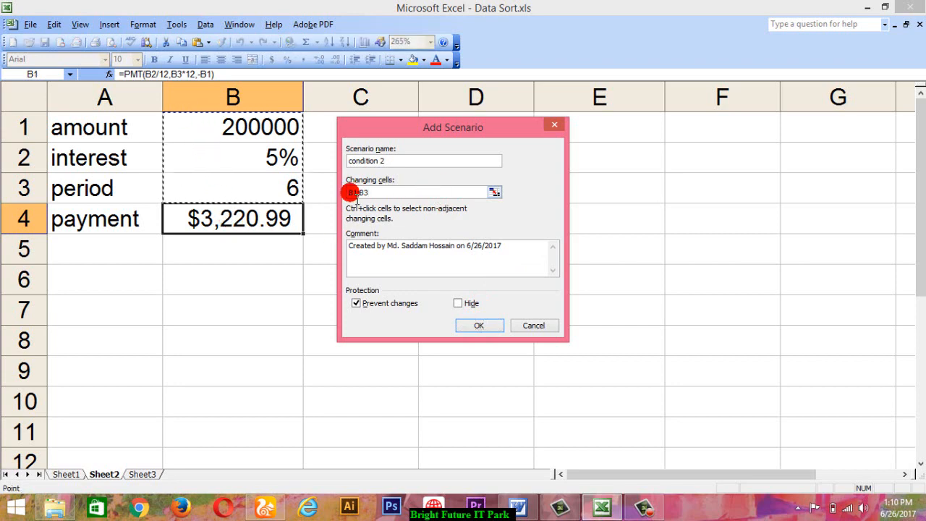
pyautogui.click(477, 326)
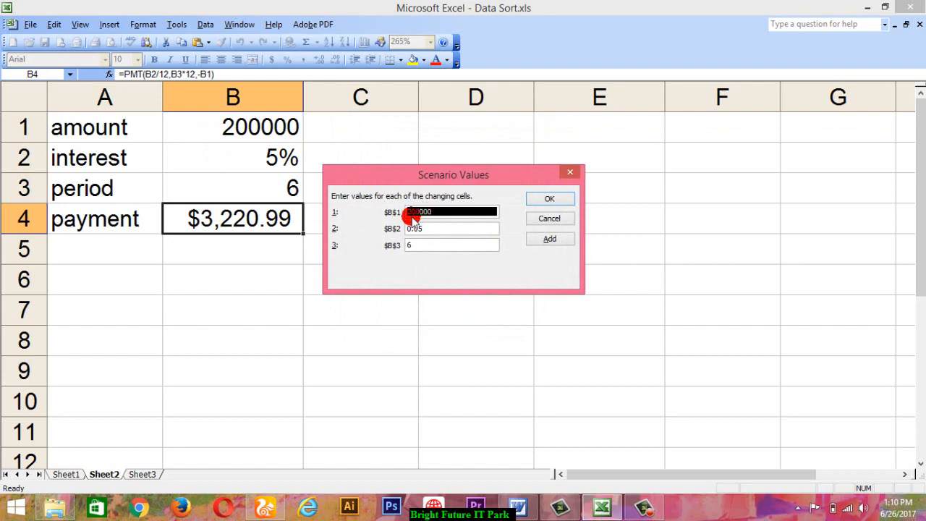
# Check Condition 2 in Word, and set the scenario's B1 amount to 500000 and its B2 interest to 0.09.
pyautogui.click(520, 507)
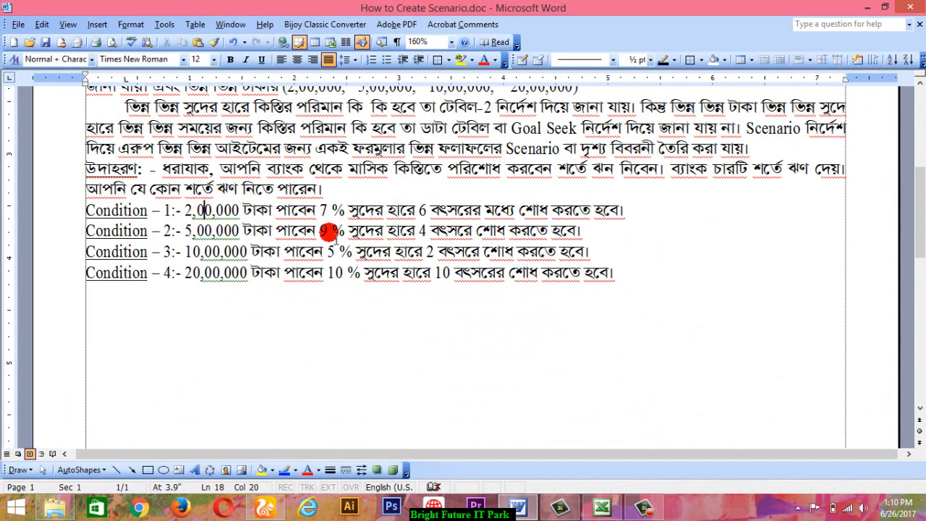
pyautogui.click(521, 509)
pyautogui.click(408, 211)
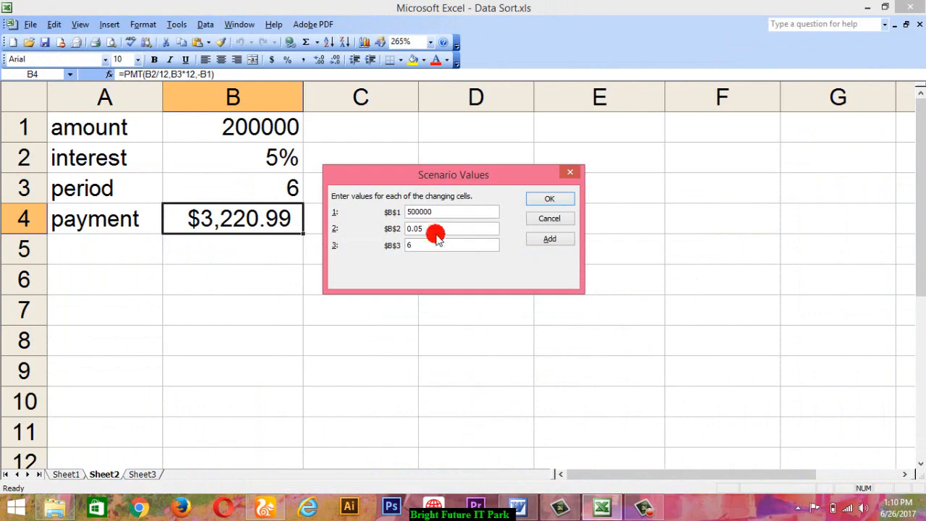
pyautogui.write('9')
# Set condition 2's B3 period to 4, consulting the Word document, and store the scenario while continuing to another.
pyautogui.click(432, 246)
pyautogui.press('BackSpace')
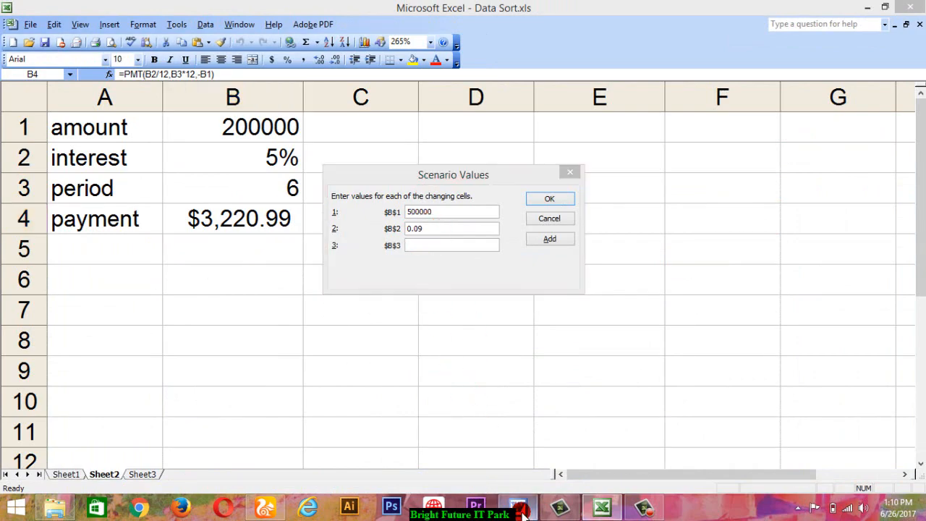
pyautogui.click(521, 510)
pyautogui.click(519, 509)
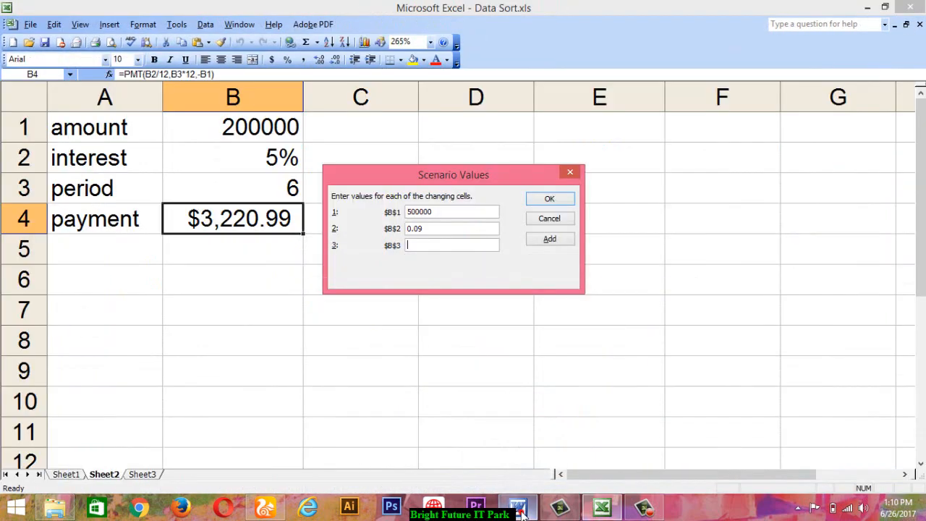
pyautogui.write('4')
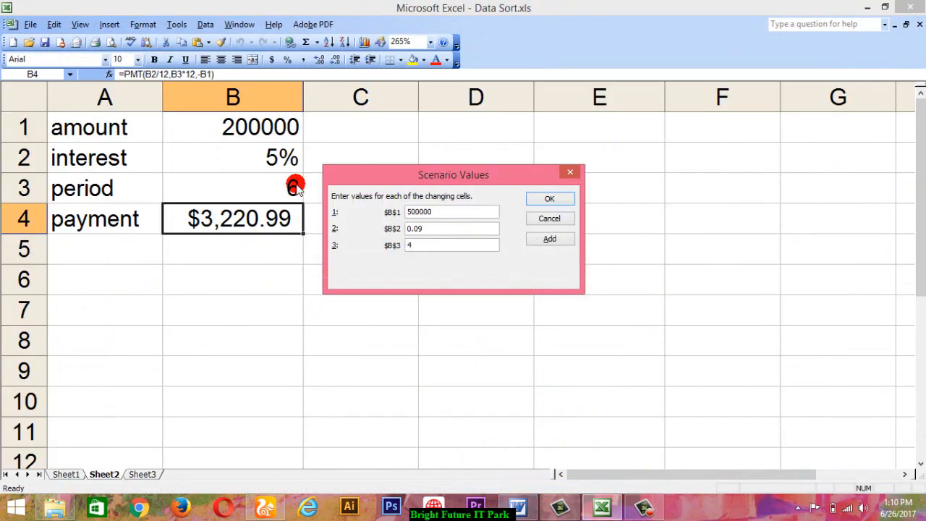
pyautogui.click(544, 240)
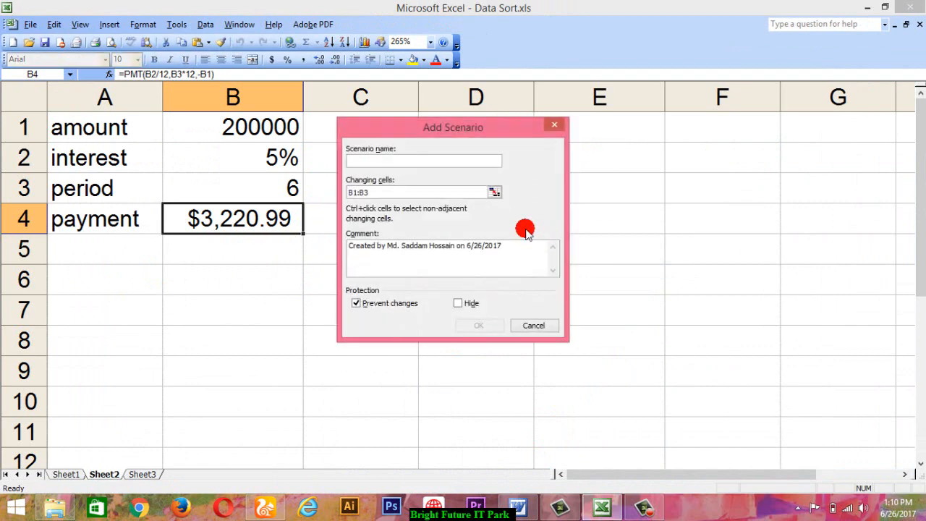
# Name the new scenario "condition 4" with B1:B3 as changing cells and set its B1 amount to 1000000, consulting the Word document.
pyautogui.write('condition 4')
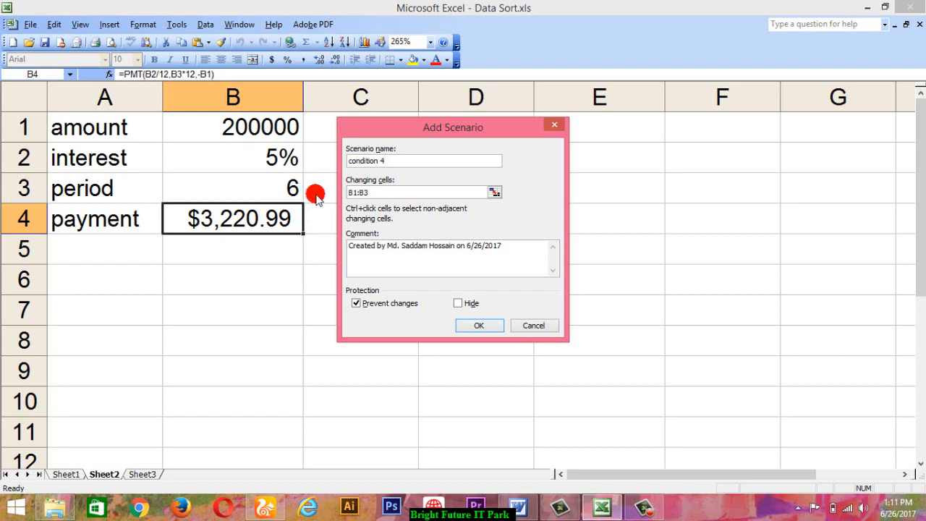
pyautogui.click(483, 325)
pyautogui.click(418, 213)
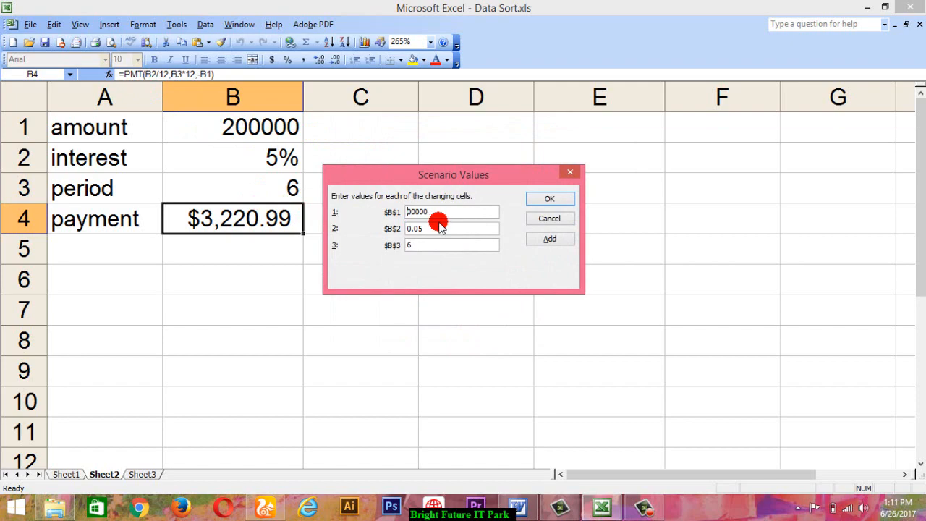
pyautogui.moveTo(603, 508)
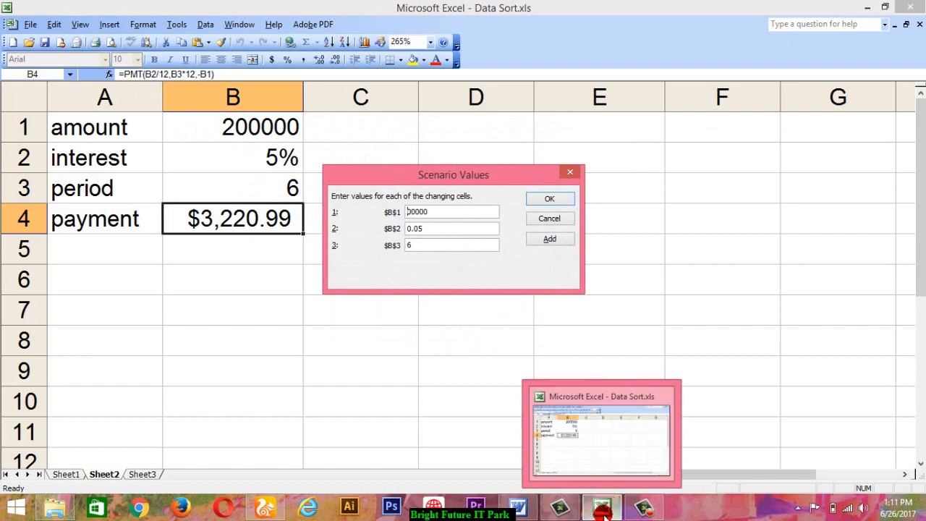
pyautogui.click(518, 508)
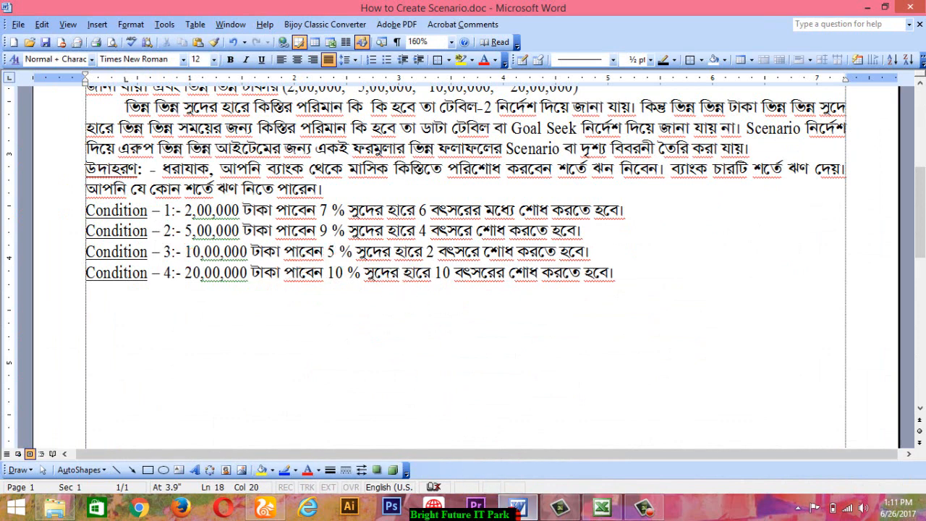
pyautogui.moveTo(615, 508)
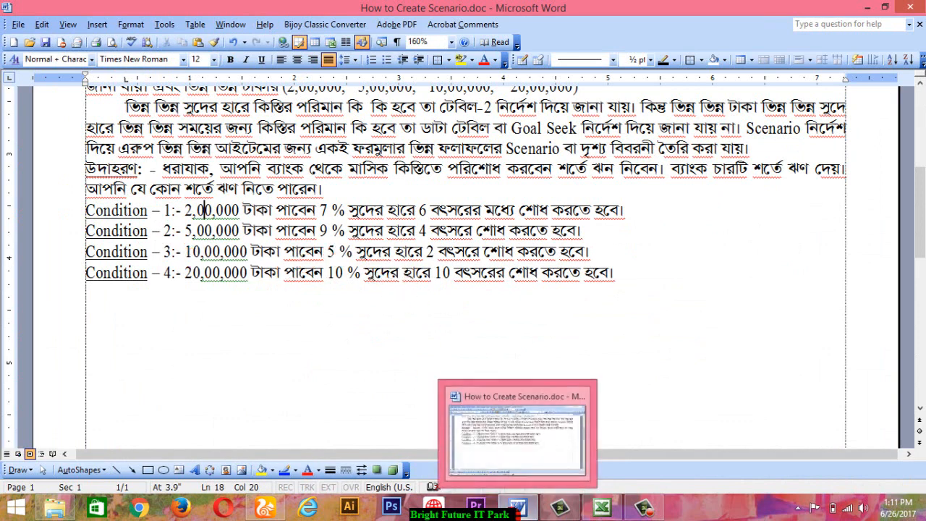
pyautogui.click(604, 509)
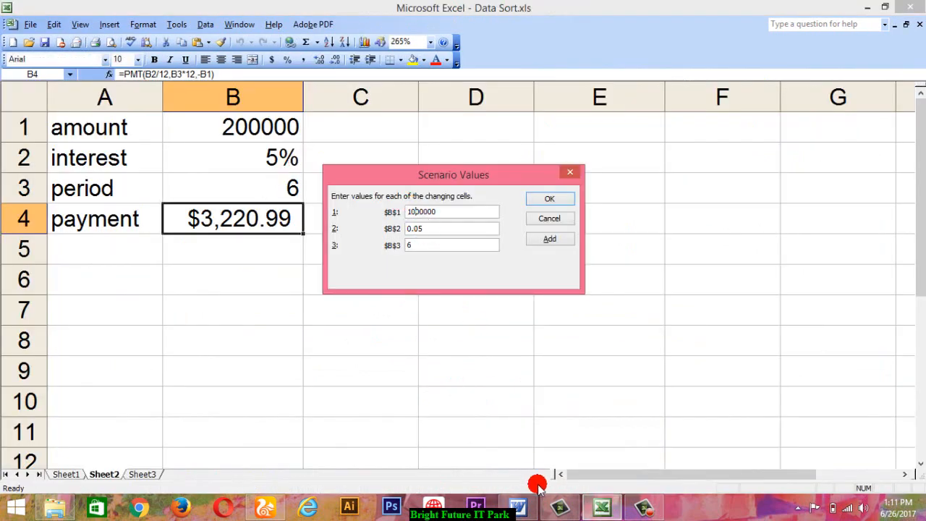
# Recheck Condition 3 in Word, set the scenario's B3 period to 2, and store it while continuing to another scenario.
pyautogui.click(523, 508)
pyautogui.click(523, 508)
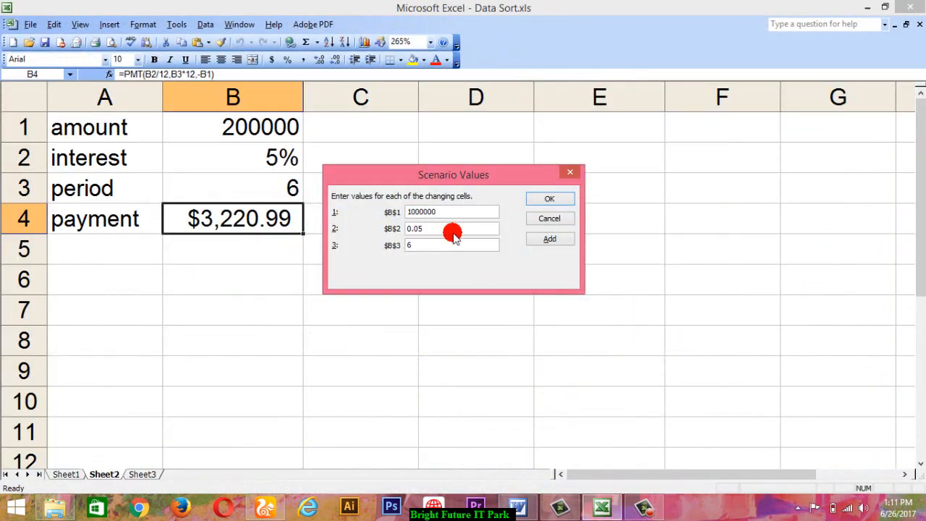
pyautogui.click(425, 249)
pyautogui.click(550, 240)
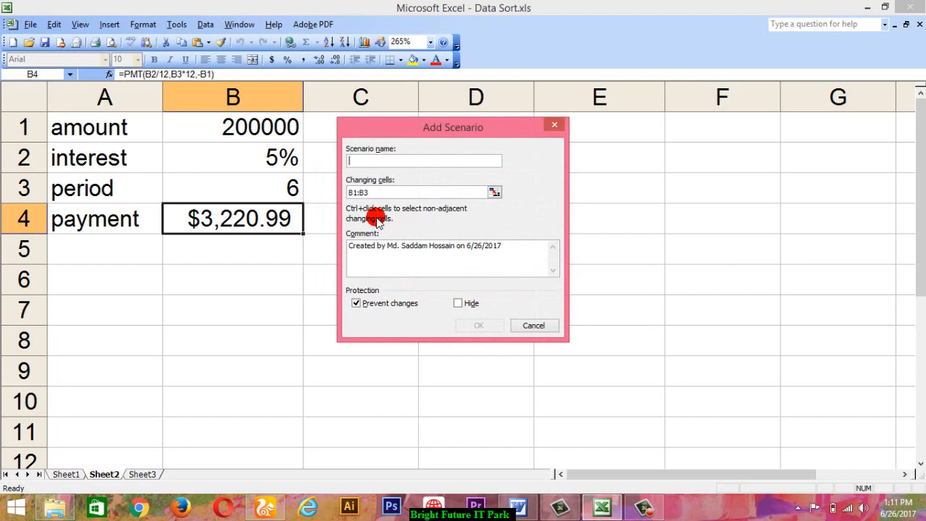
# Abandon the duplicate "condition 4" entry and rename the existing third scenario to "condition 3".
pyautogui.write('condition 4')
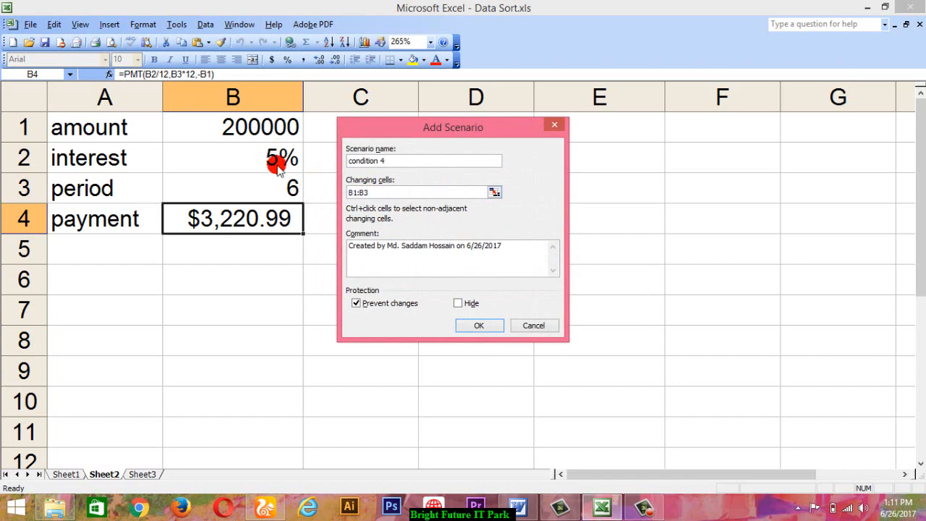
pyautogui.click(478, 325)
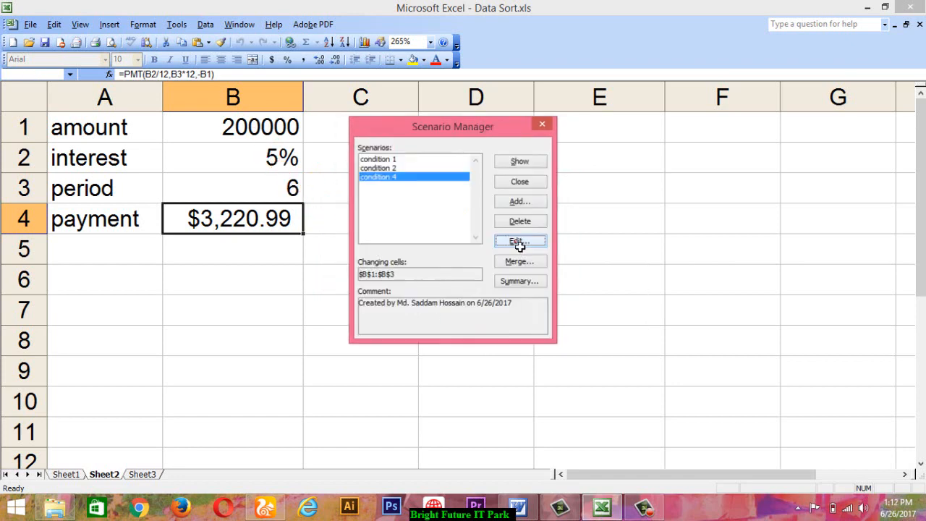
pyautogui.click(518, 242)
pyautogui.write('3')
pyautogui.press('Return')
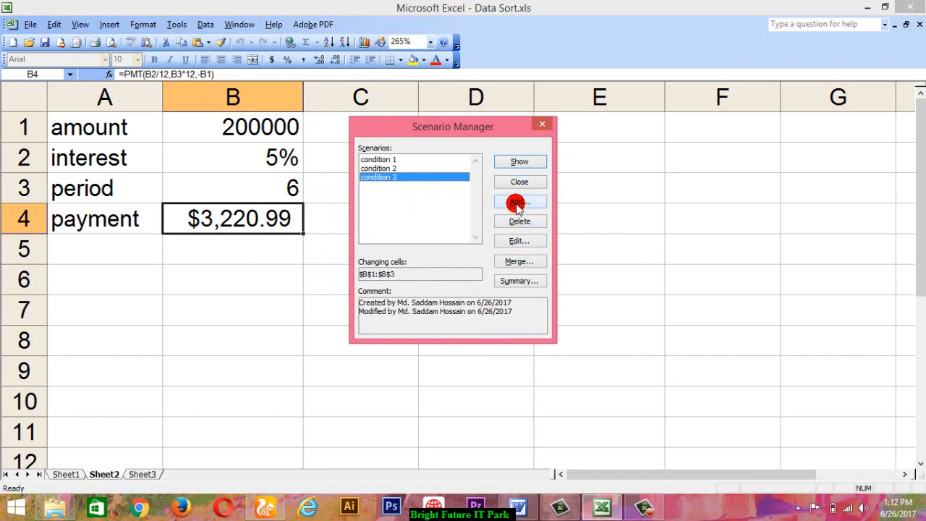
# Add a new scenario named "condition 4" with B1:B3 as its changing cells and accept the definition.
pyautogui.click(516, 203)
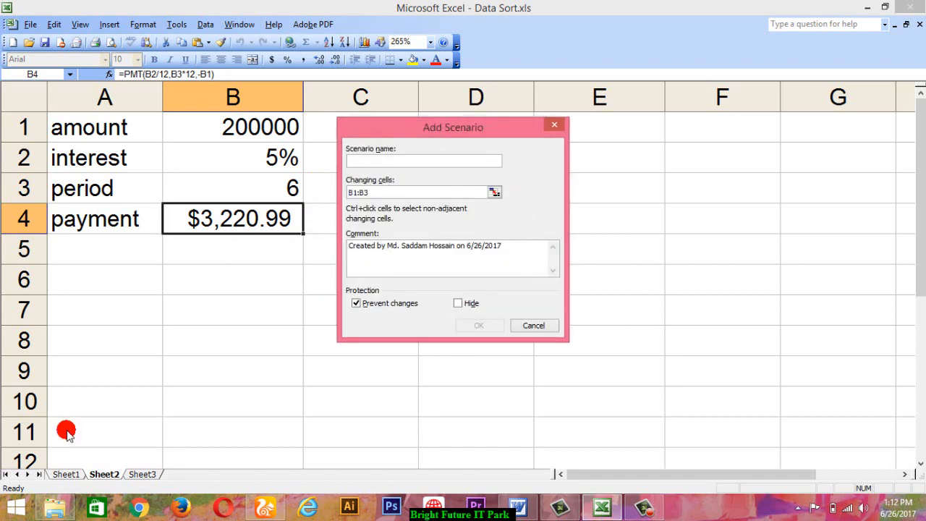
pyautogui.write('condition')
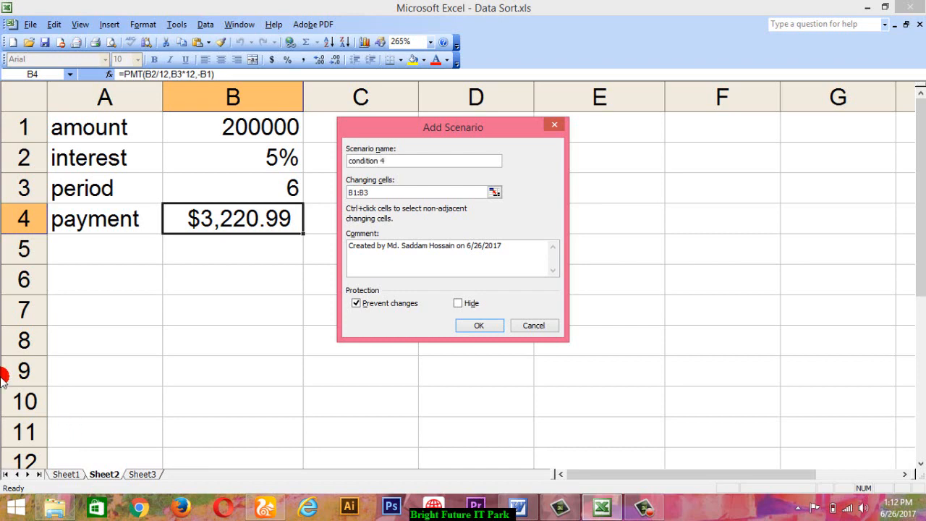
pyautogui.write(' 4')
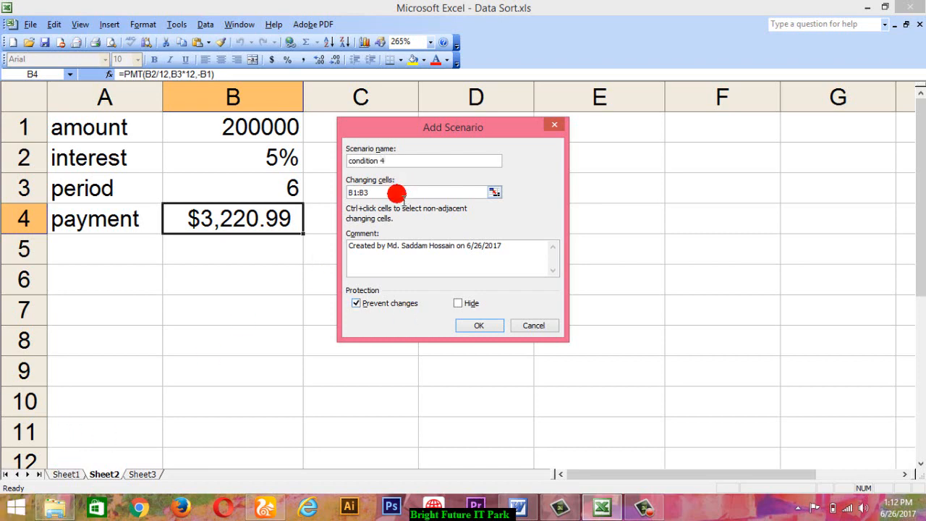
pyautogui.click(395, 192)
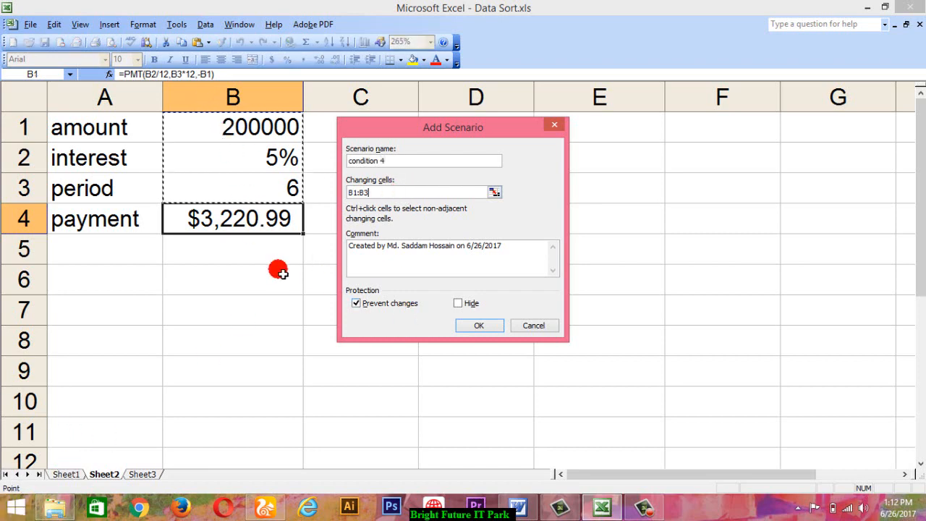
pyautogui.click(482, 326)
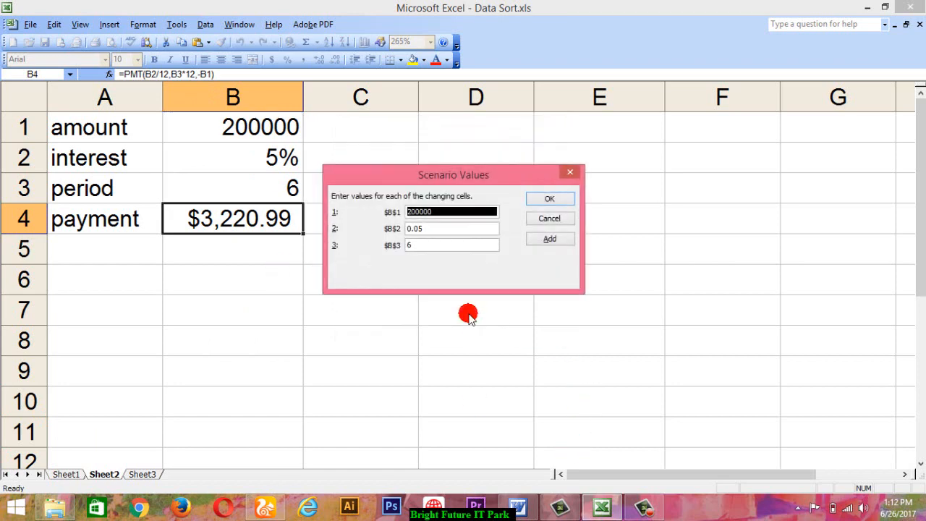
# Set condition 4's values to 2000000 for B1, 0.10 for B2 and 10 for B3, checking the loan terms in Word.
pyautogui.click(444, 211)
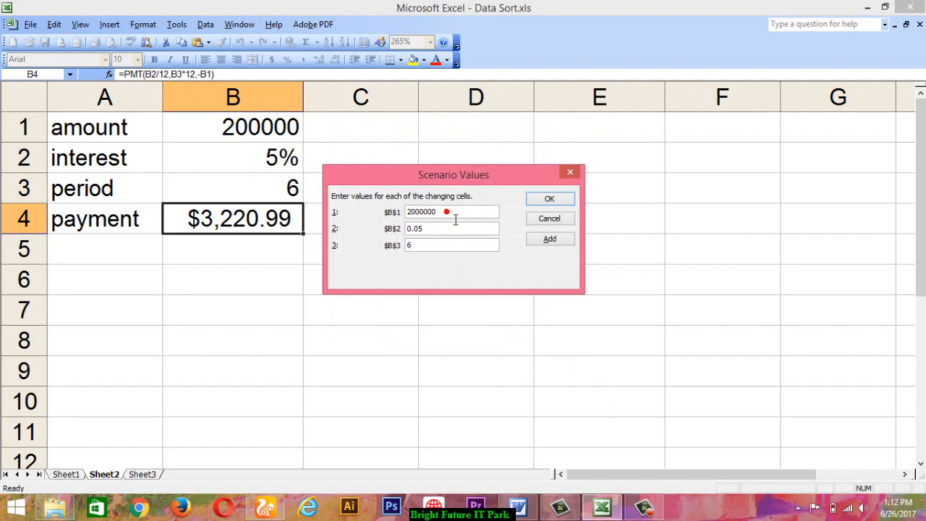
pyautogui.click(517, 507)
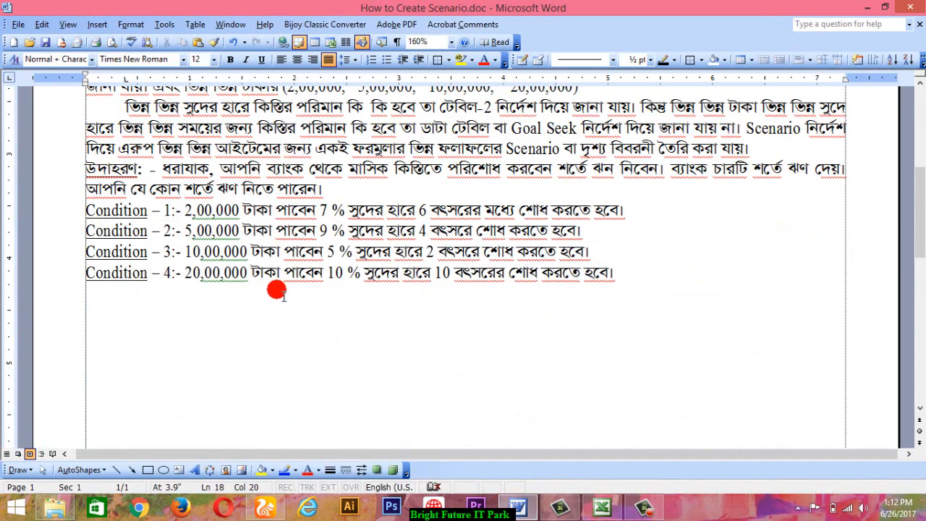
pyautogui.click(523, 512)
pyautogui.click(430, 231)
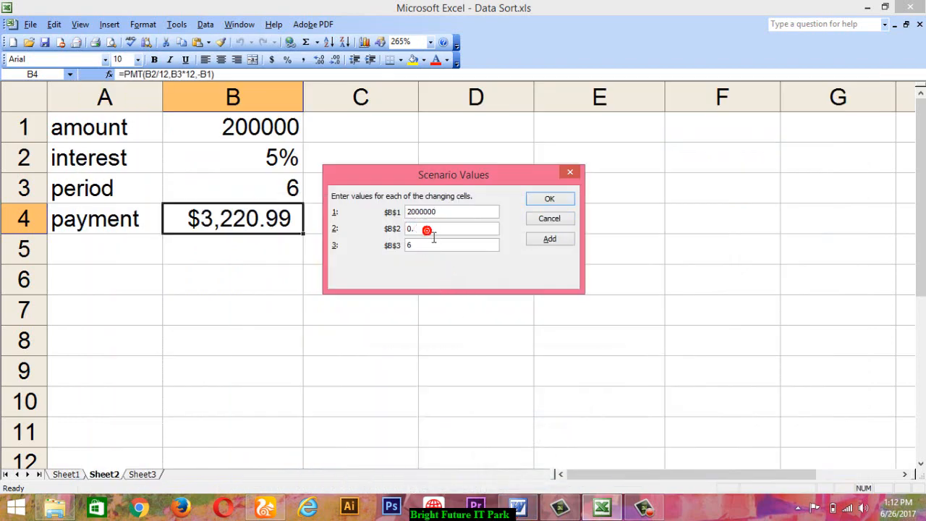
pyautogui.write('10')
pyautogui.click(435, 246)
pyautogui.write('10')
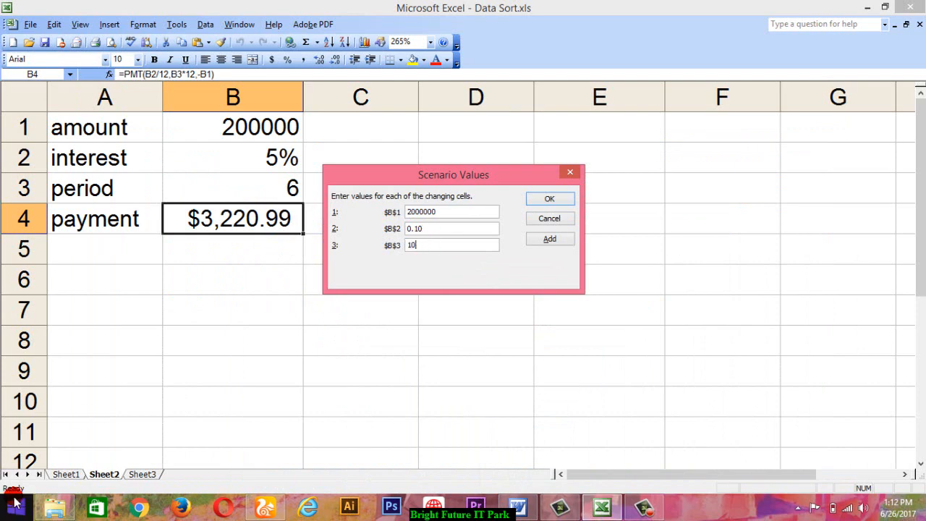
# Store condition 4 and generate a scenario summary report with B4 as the result cell.
pyautogui.click(538, 233)
pyautogui.click(545, 199)
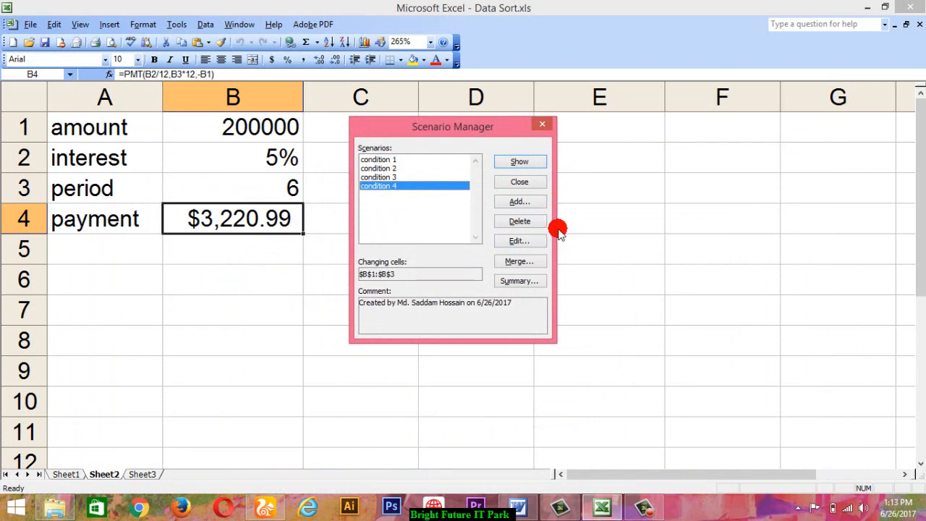
pyautogui.click(510, 283)
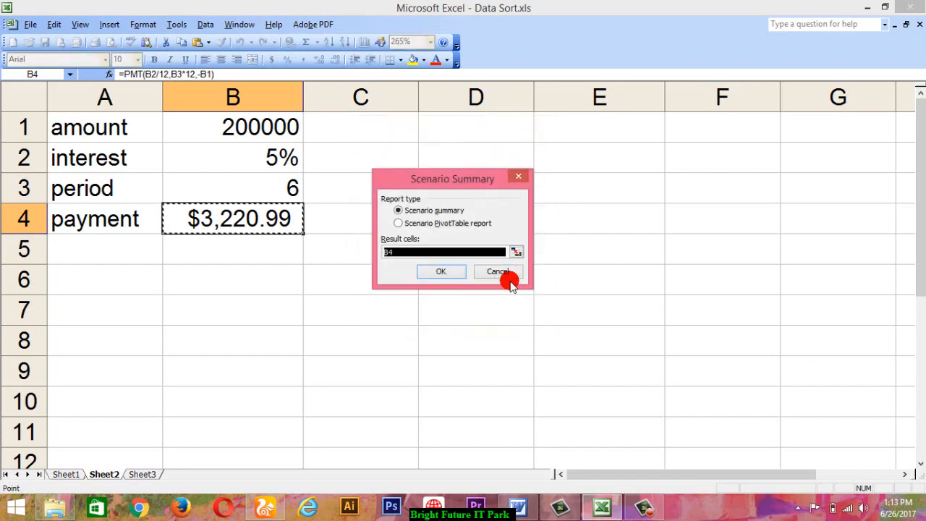
pyautogui.click(437, 272)
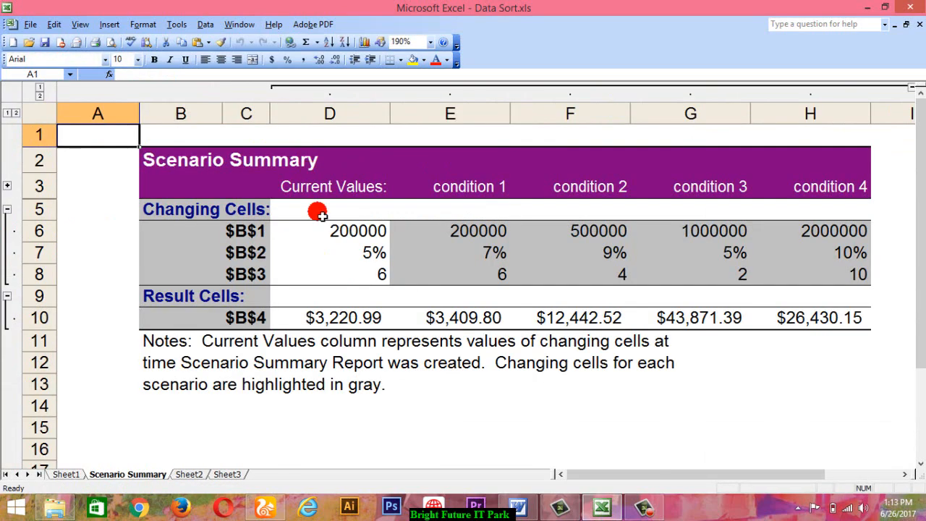
# Examine the loan amount, rate, term and resulting payment for condition 1 and condition 2 in the scenario summary.
pyautogui.click(486, 233)
pyautogui.click(490, 255)
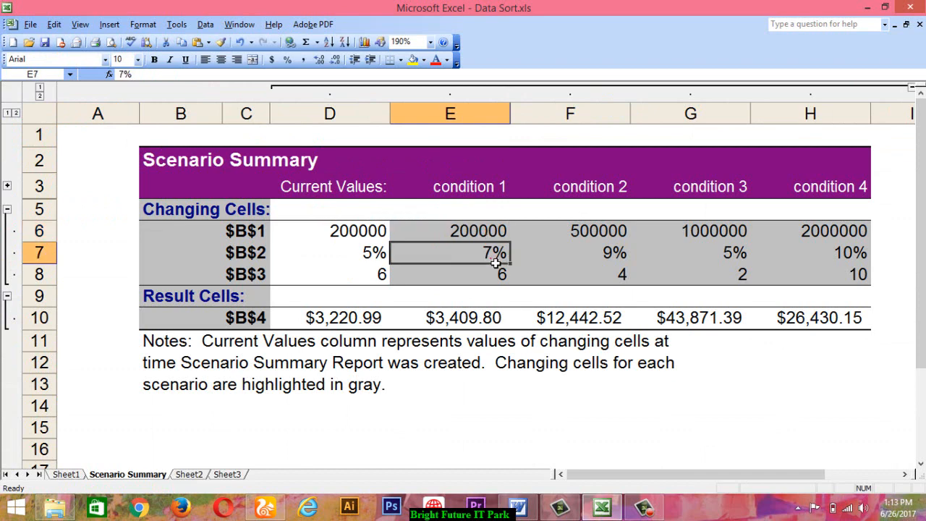
pyautogui.click(498, 275)
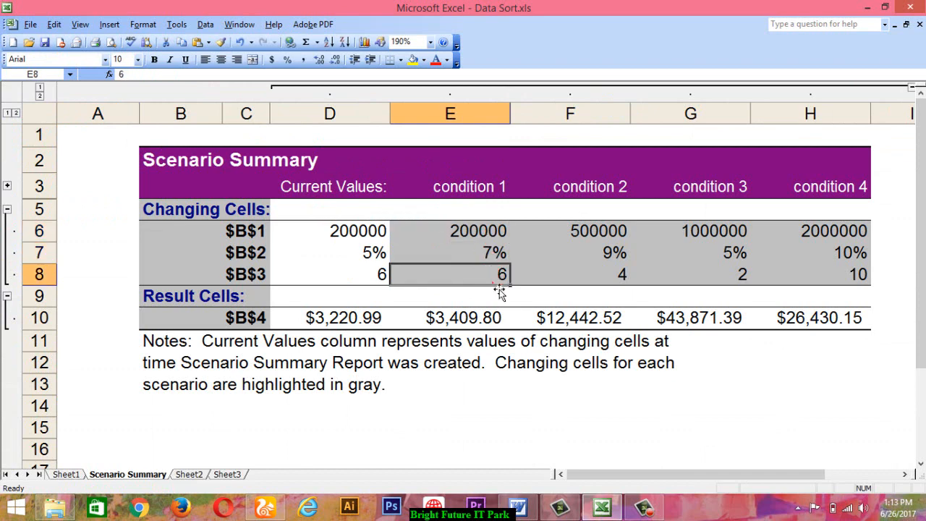
pyautogui.click(449, 326)
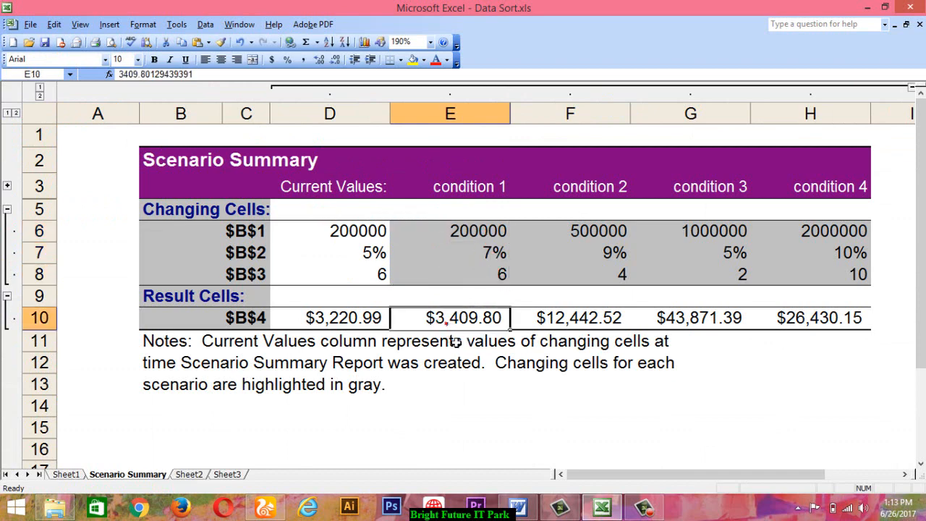
pyautogui.click(468, 324)
pyautogui.click(494, 328)
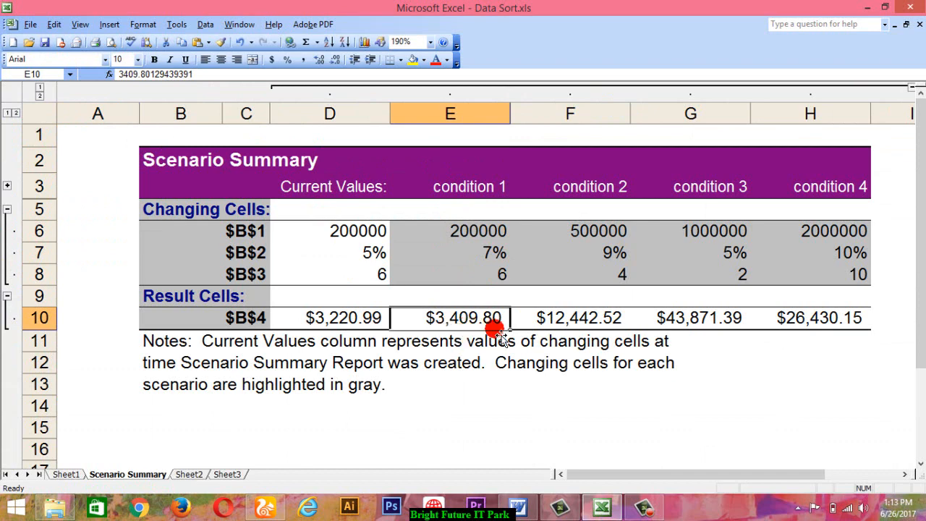
pyautogui.click(611, 242)
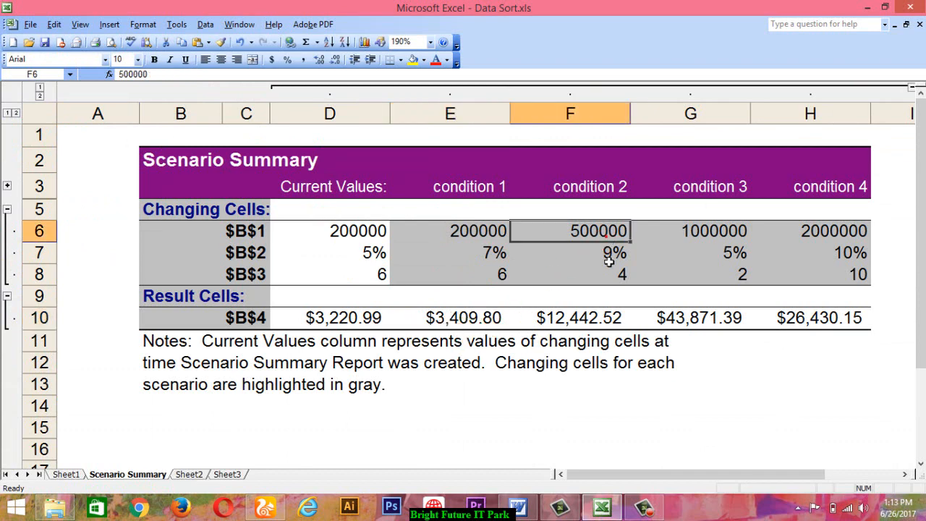
pyautogui.click(609, 259)
pyautogui.click(610, 279)
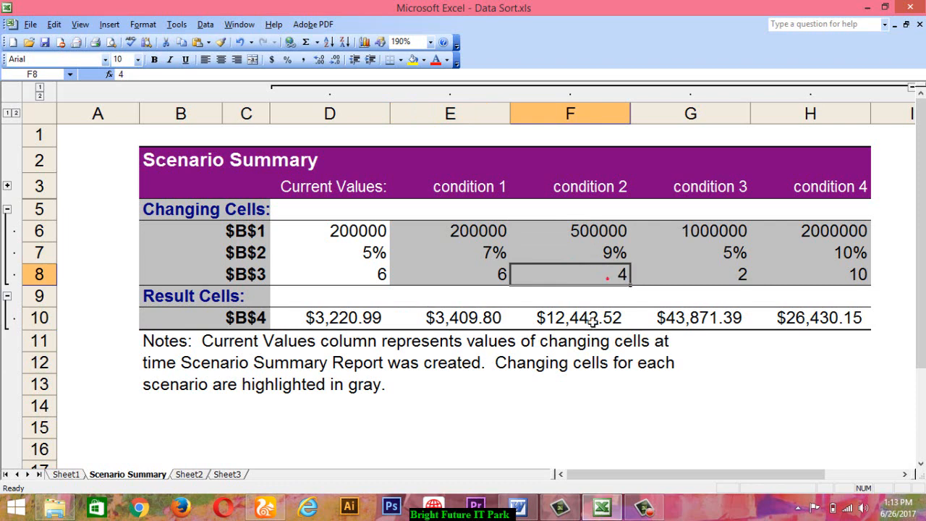
pyautogui.click(559, 327)
# Examine the changing cells and the result cell for condition 3 and condition 4 in the scenario summary.
pyautogui.click(715, 229)
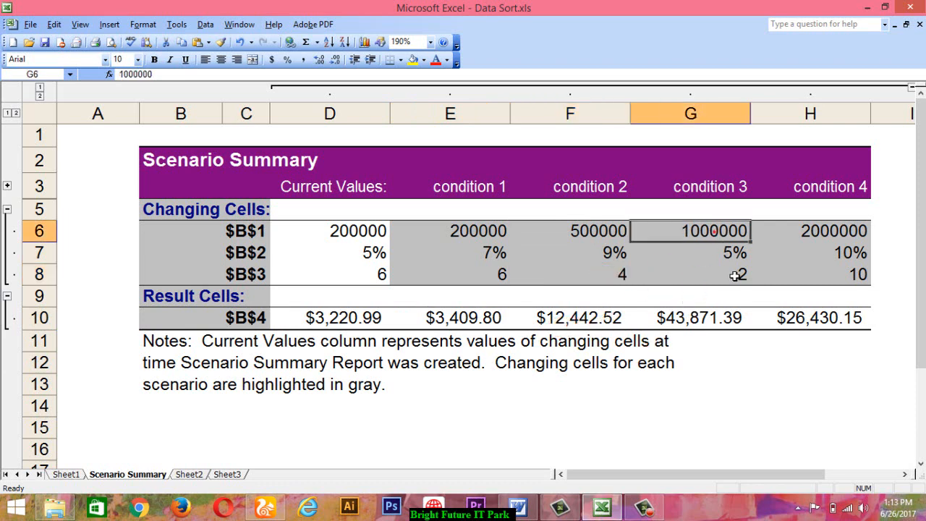
pyautogui.click(736, 262)
pyautogui.click(734, 279)
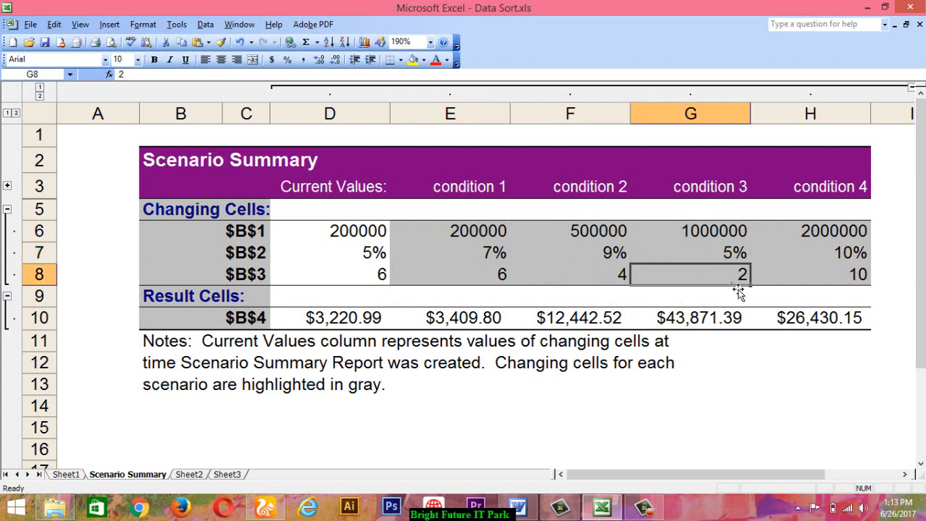
pyautogui.click(696, 340)
pyautogui.click(814, 232)
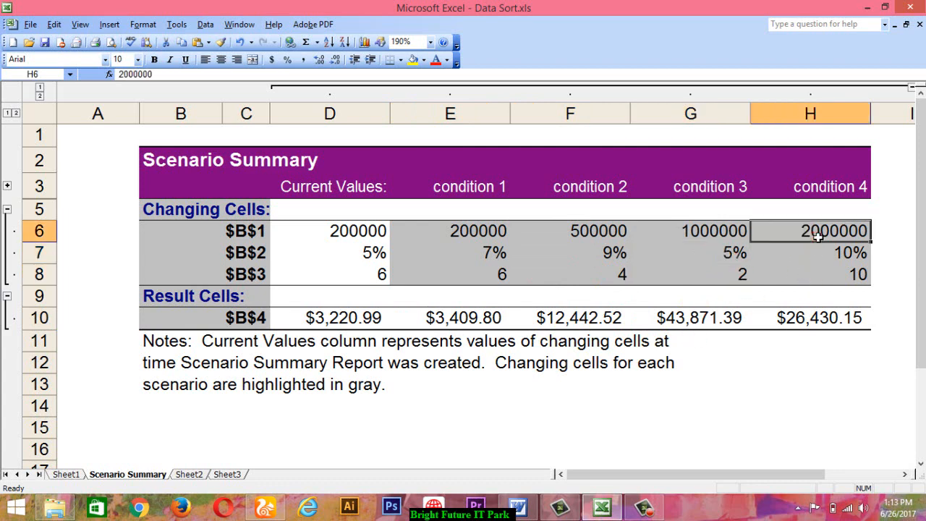
pyautogui.click(828, 254)
pyautogui.click(838, 282)
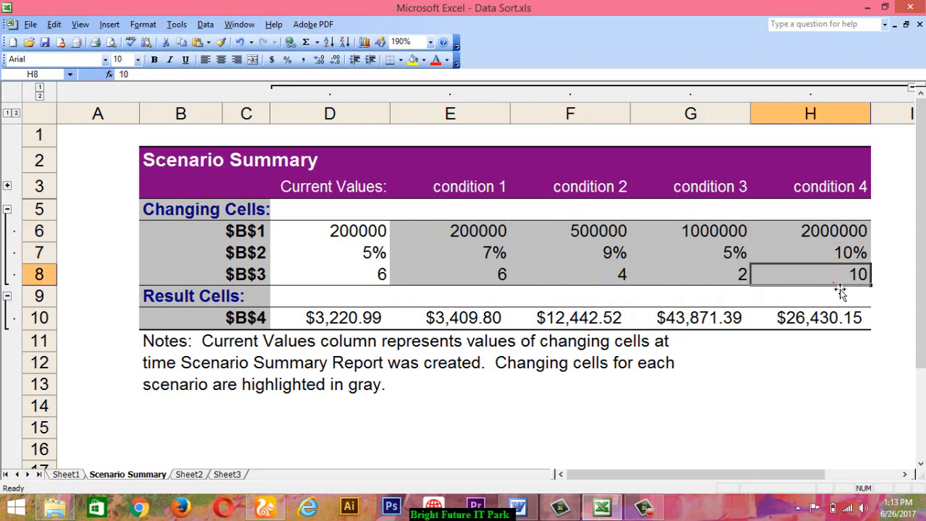
pyautogui.click(814, 325)
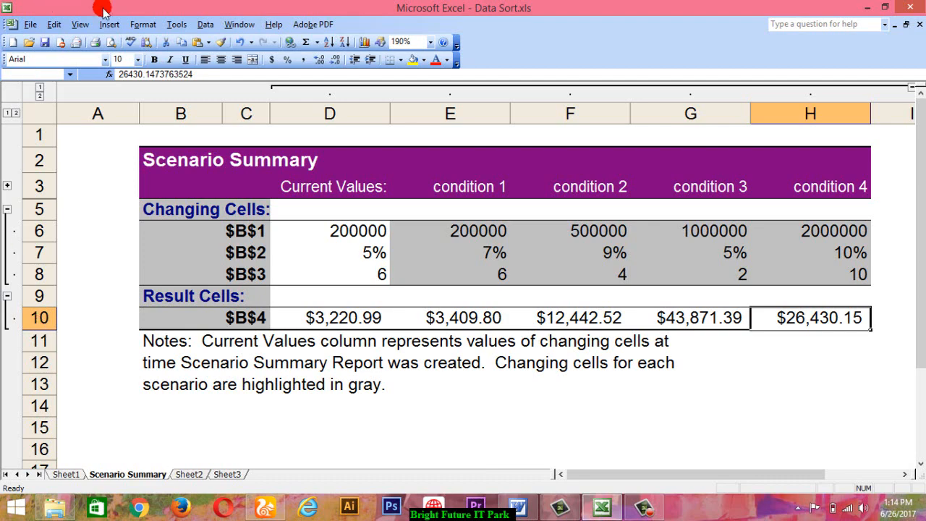
# Switch to the web browser and look through the Bright Future Group Page and the Bright Future It Park page on Facebook.
pyautogui.click(221, 511)
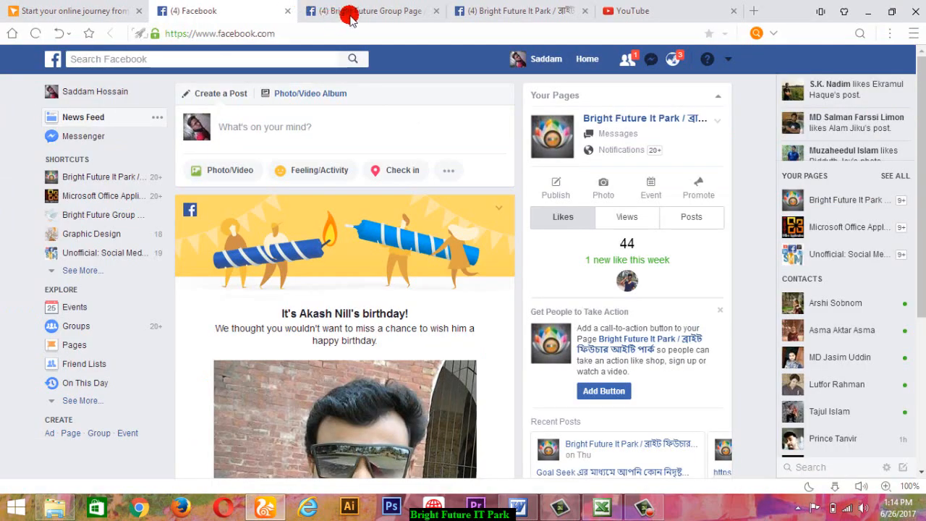
pyautogui.click(357, 15)
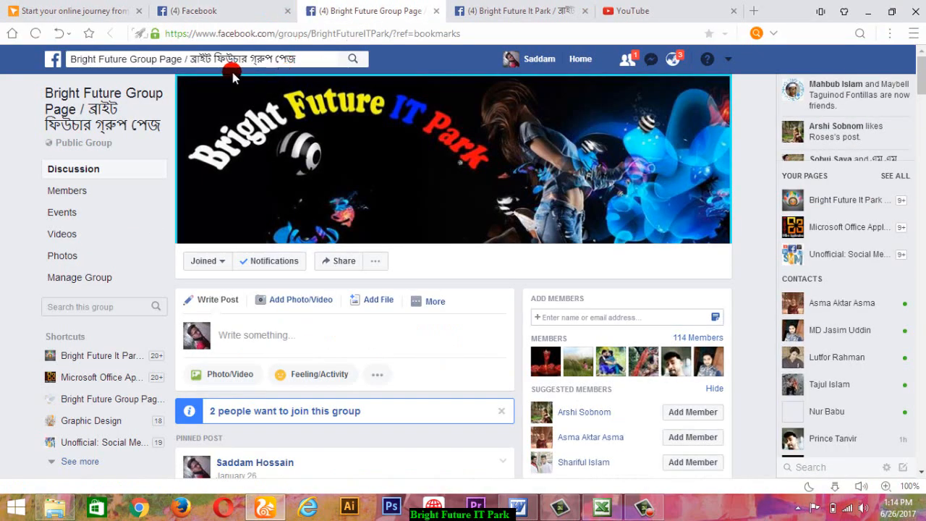
pyautogui.scroll(-4, 291, 223)
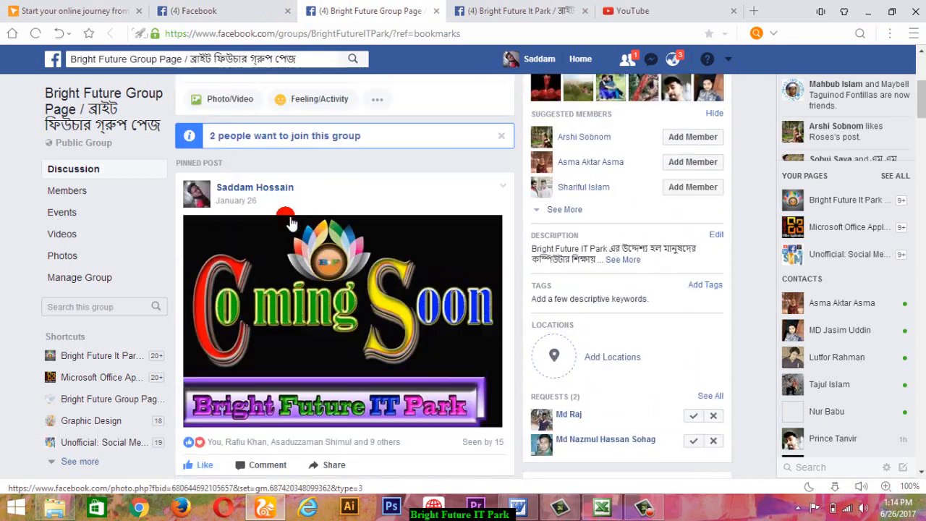
pyautogui.scroll(4, 290, 222)
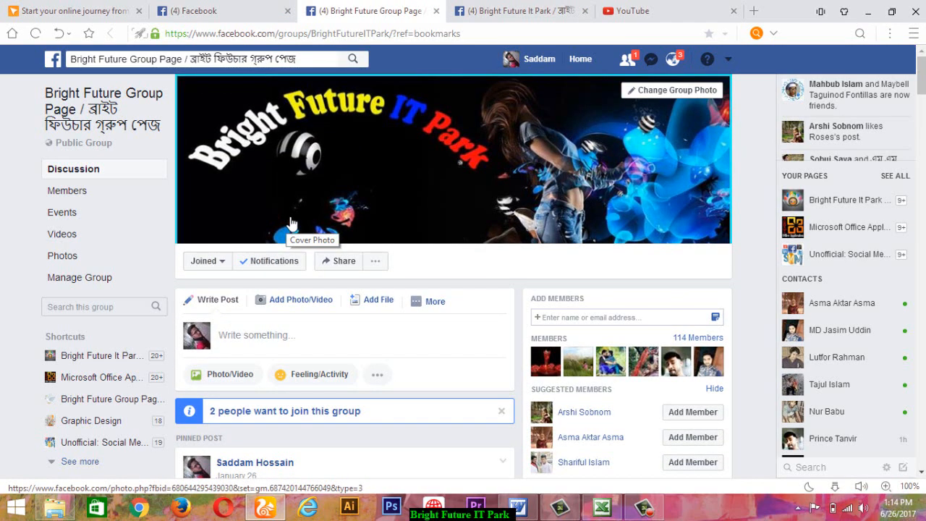
pyautogui.click(505, 11)
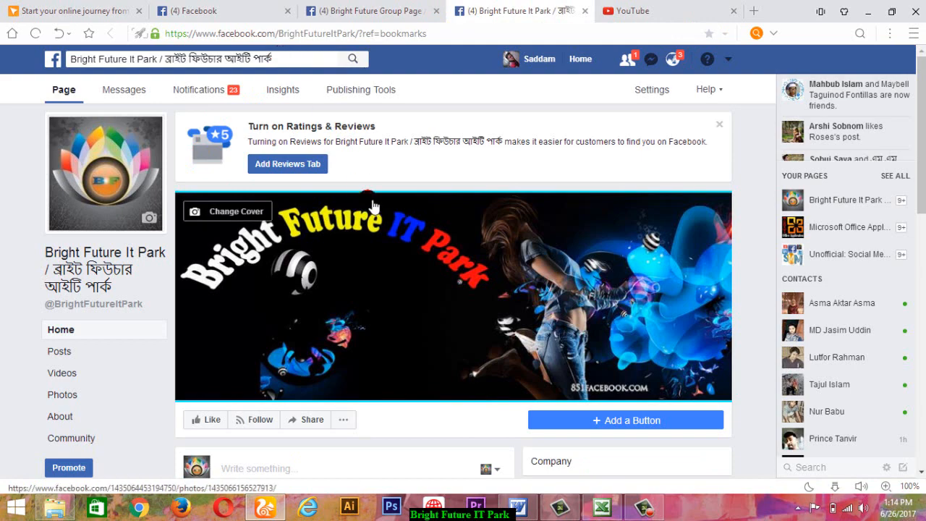
pyautogui.scroll(-2, 373, 208)
pyautogui.scroll(-5, 373, 207)
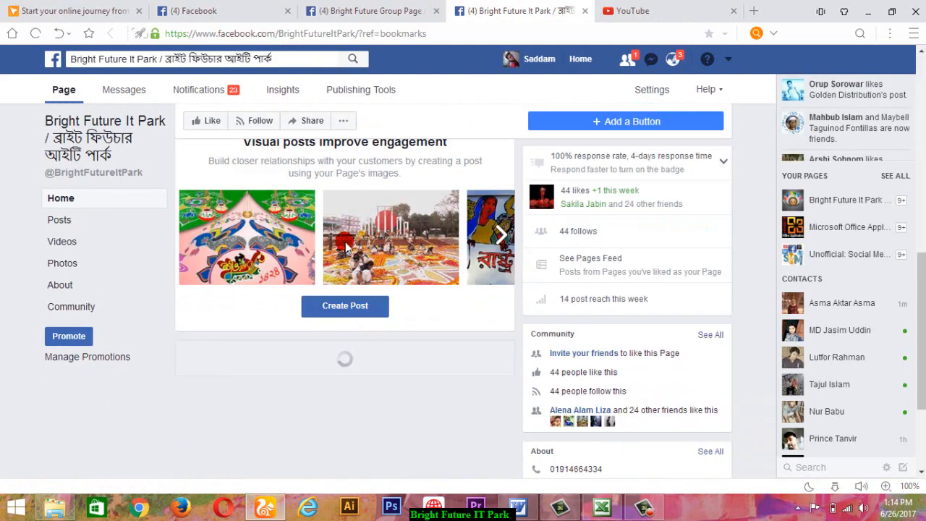